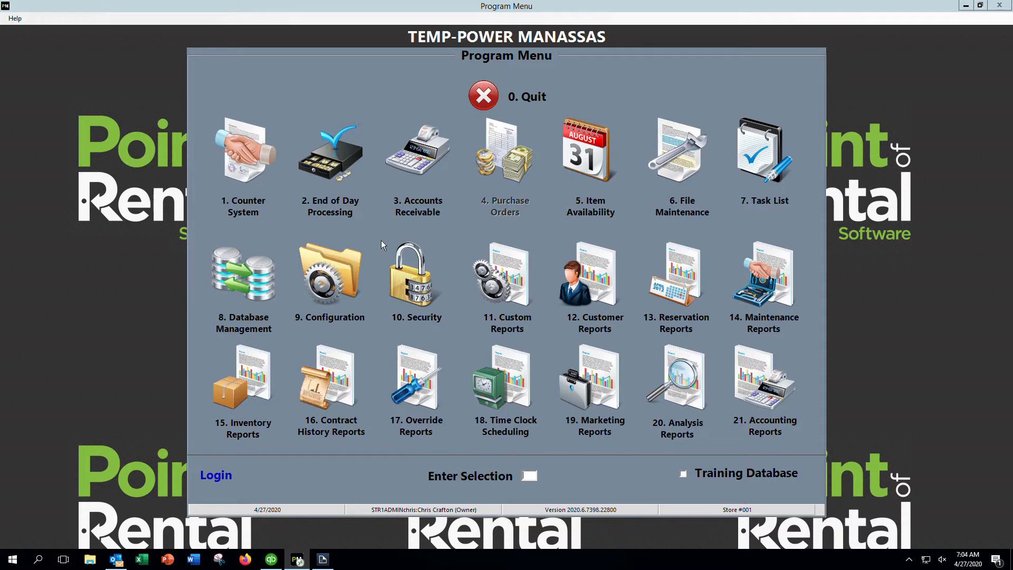
Open the Counter System and sign in with your operator ID
click(248, 213)
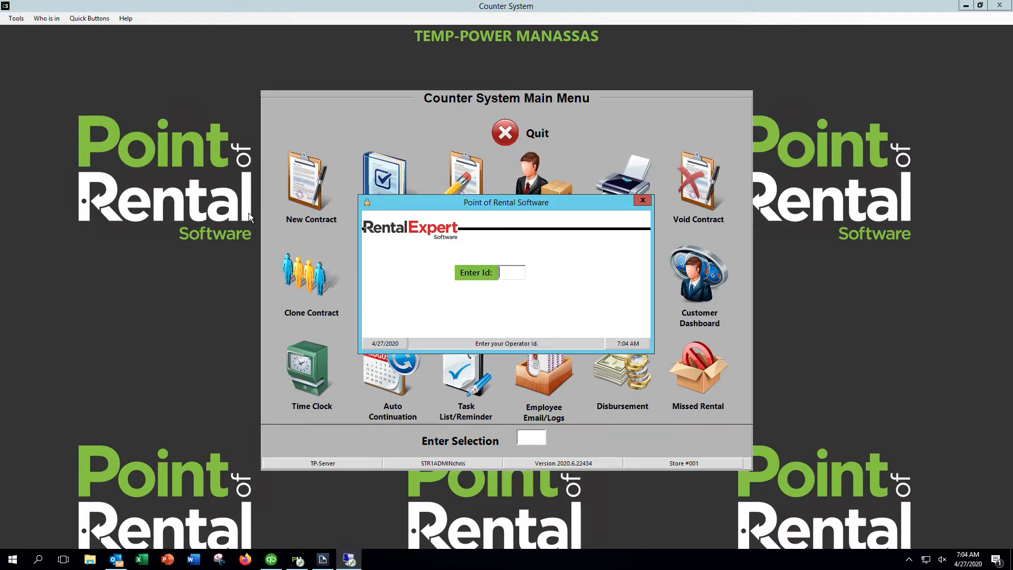
text(**)
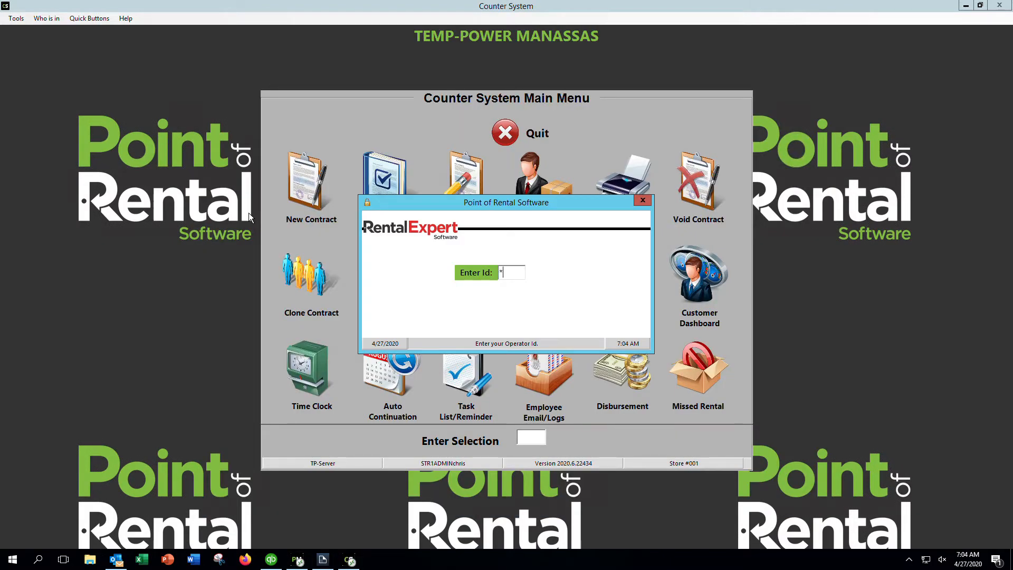
key(Return)
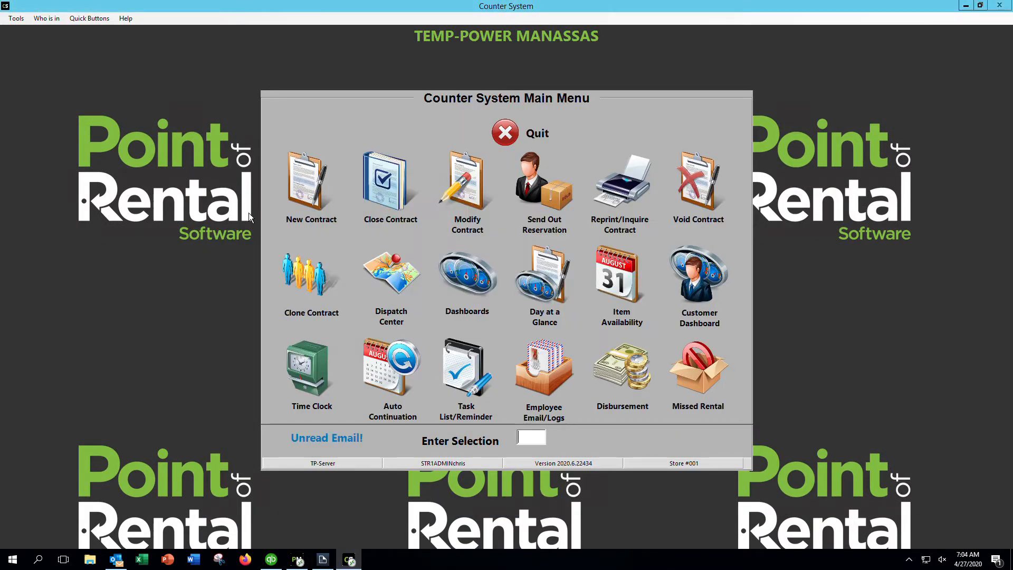
Start a new quote with date out Fri 5/1/2020 at 9:00AM
click(308, 220)
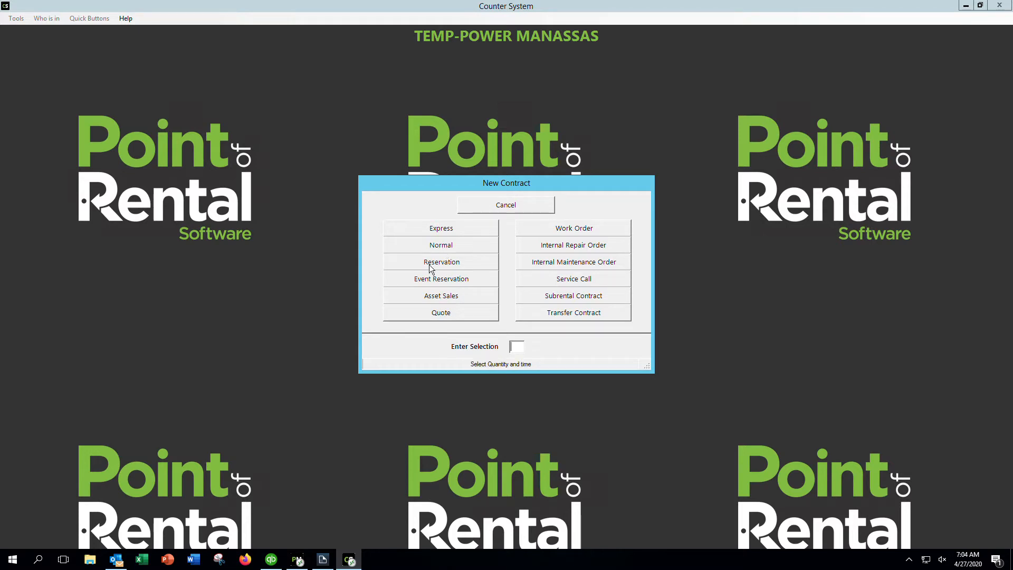
click(441, 314)
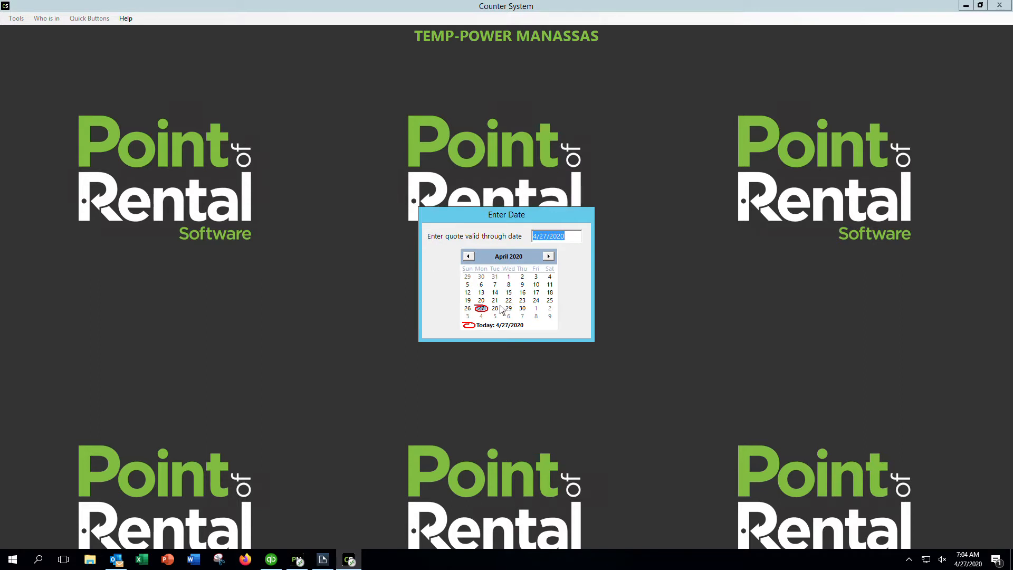
click(536, 309)
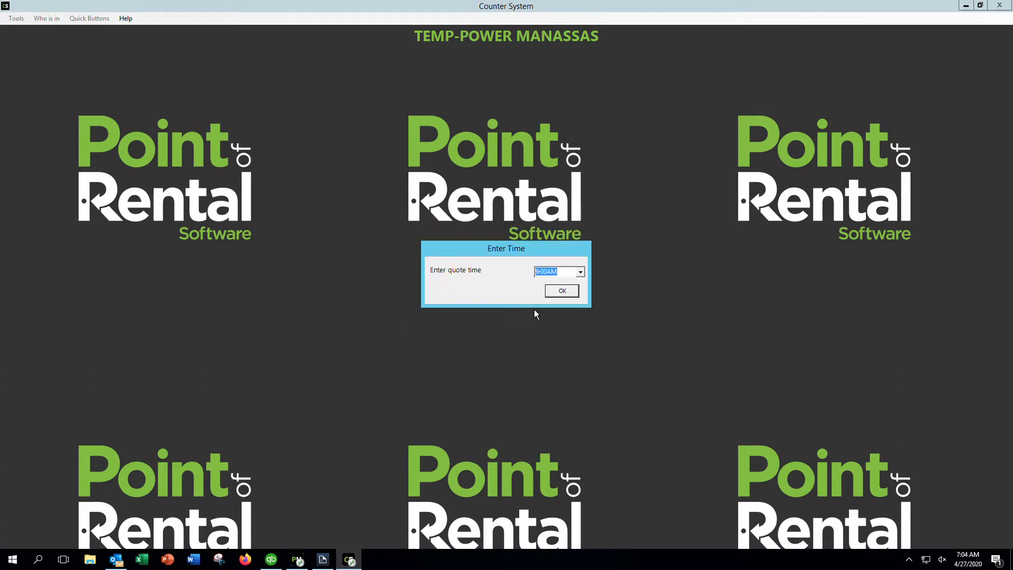
click(562, 291)
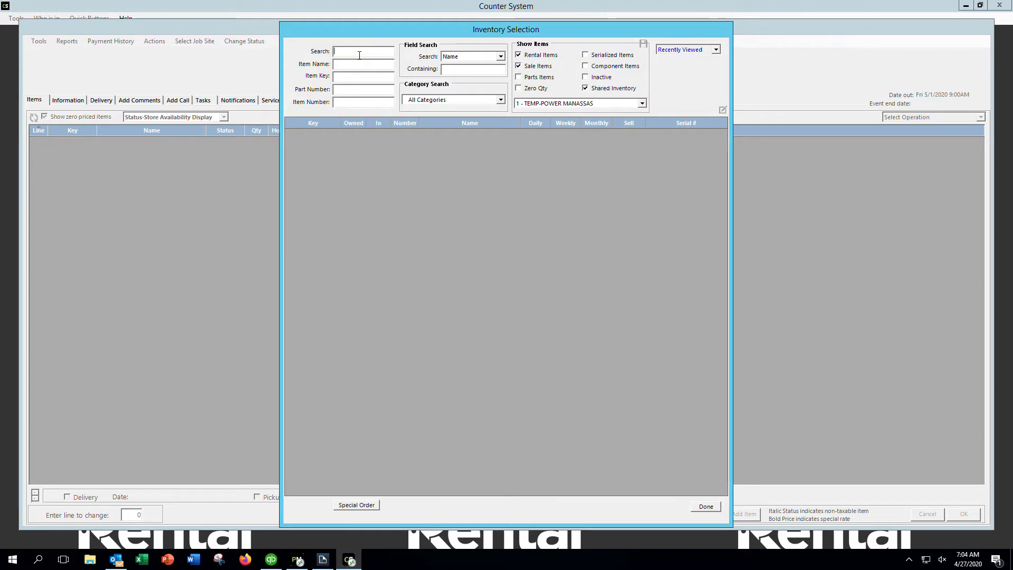
Search inventory for 25 and add one 25kva Diesel Generator at the 1Dy rate of 250.00
text(5)
key(Return)
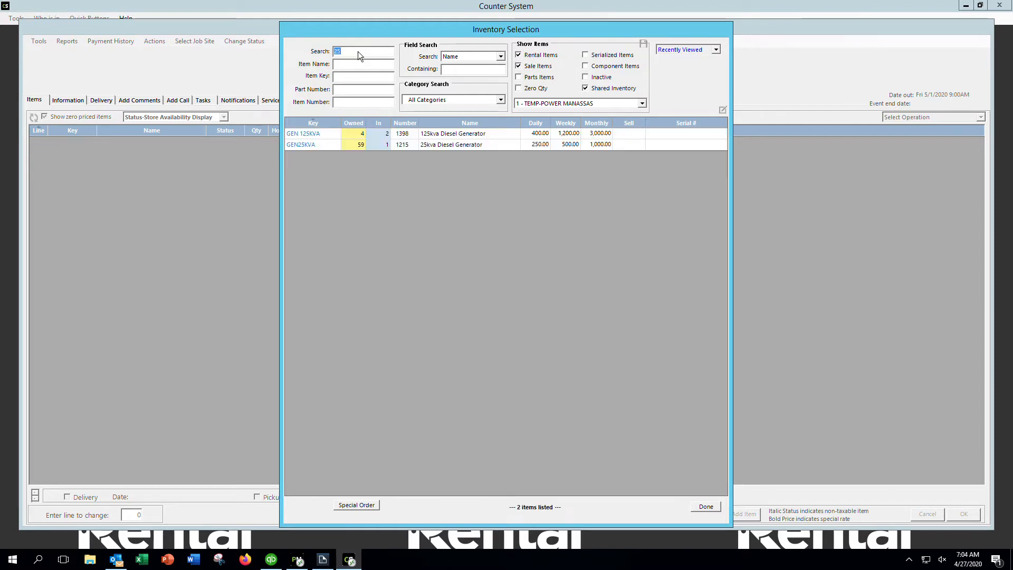
double_click(441, 145)
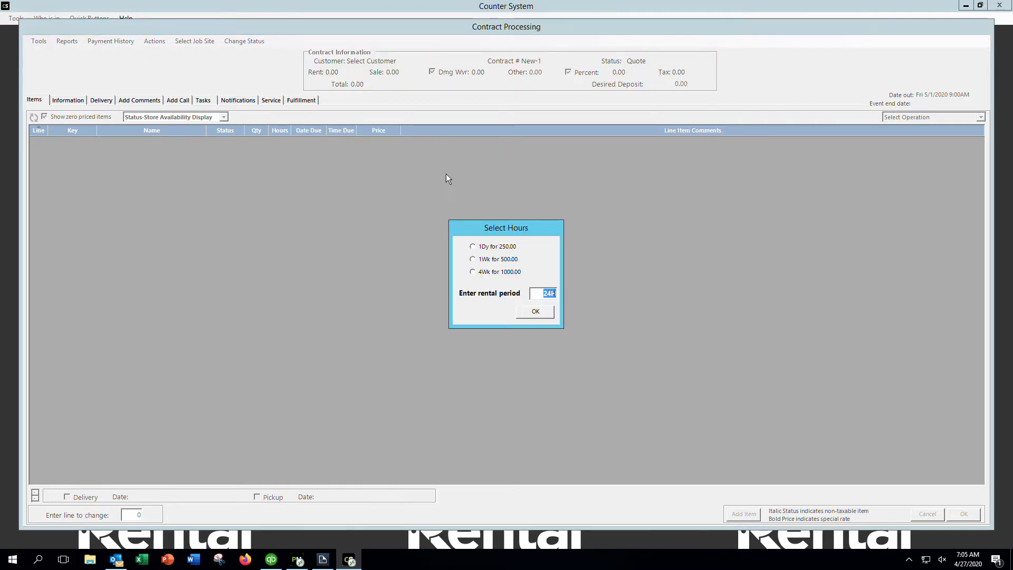
click(472, 247)
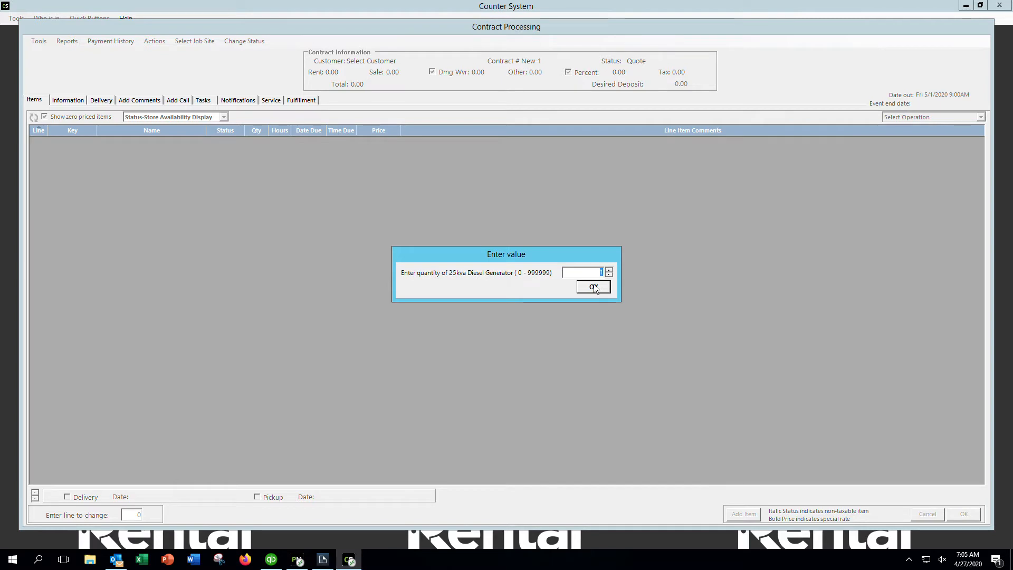
click(594, 288)
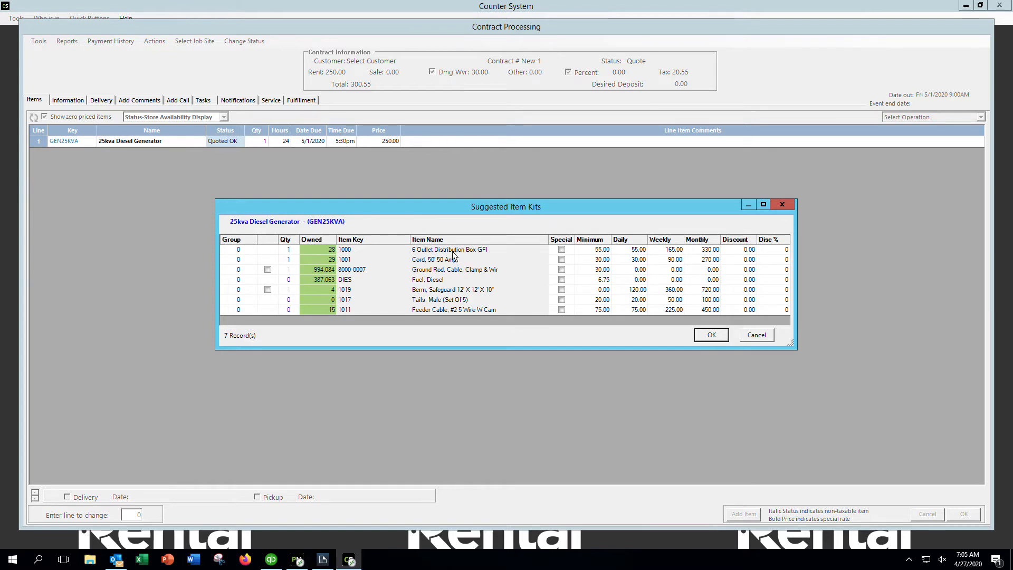
Set accessory kit quantities: 2 distribution boxes, 2 cords, 8 diesel fuel, plus a ground rod
click(292, 250)
text(2)
click(294, 259)
click(294, 260)
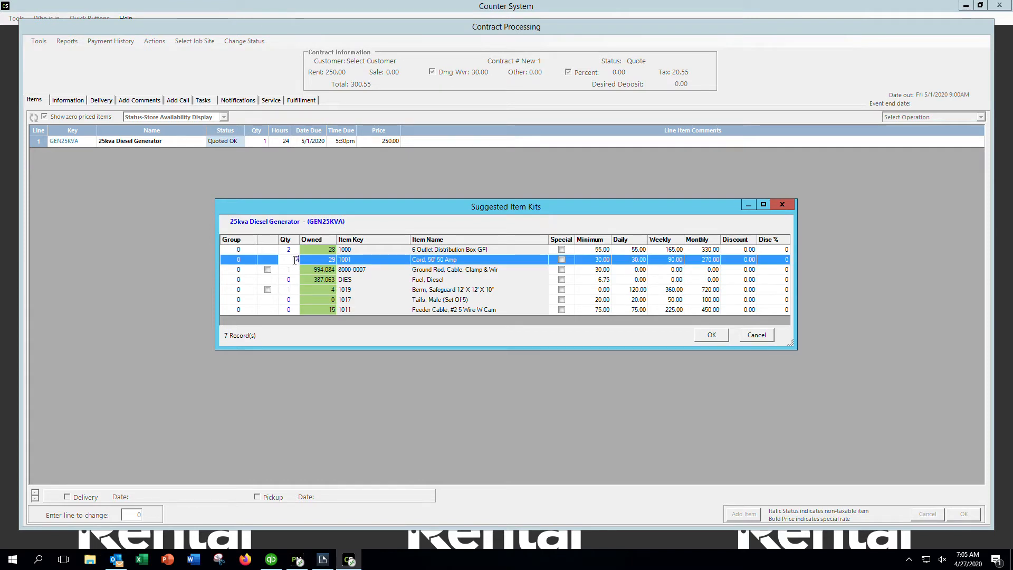
text(2)
click(290, 271)
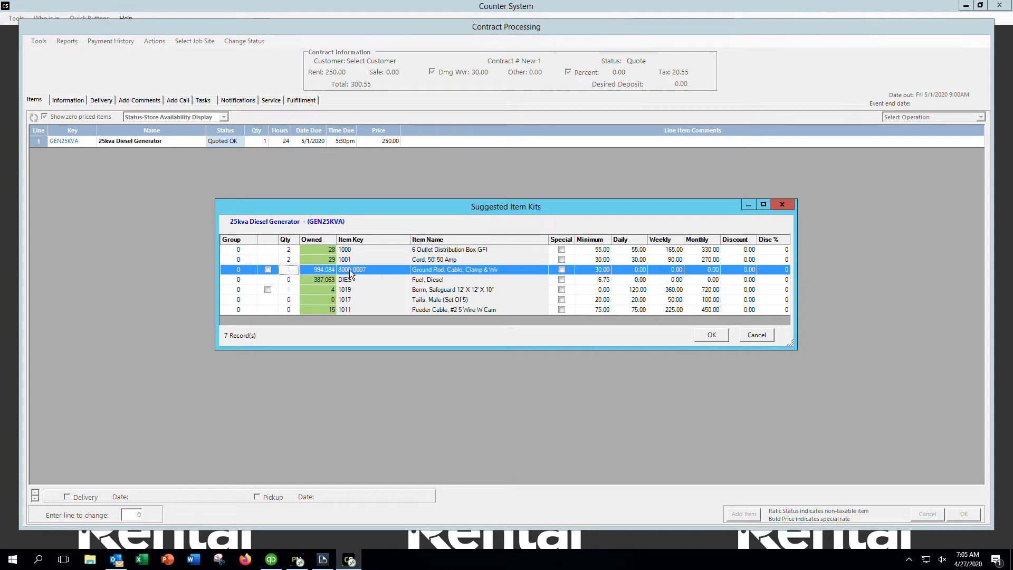
click(288, 283)
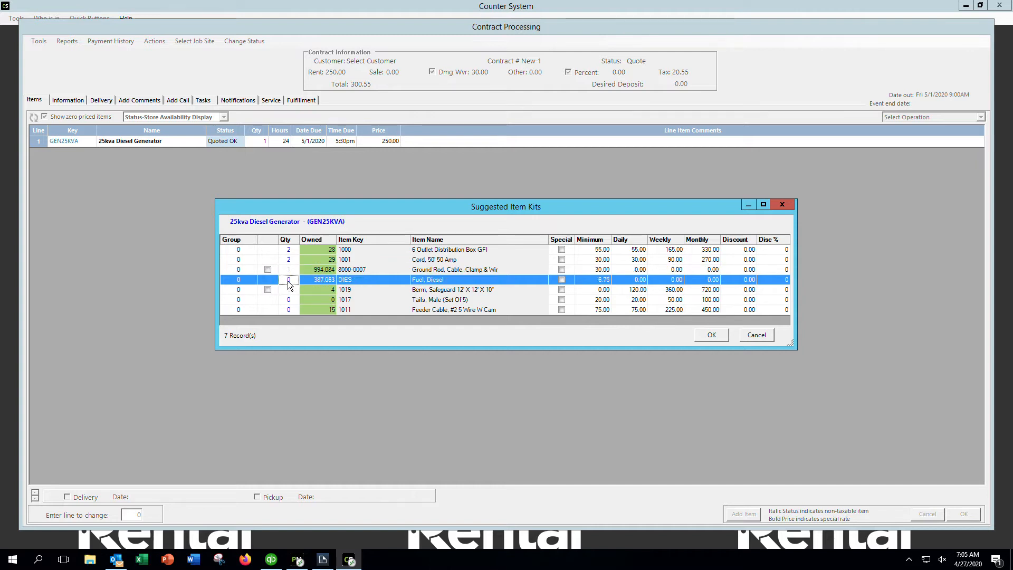
text(8)
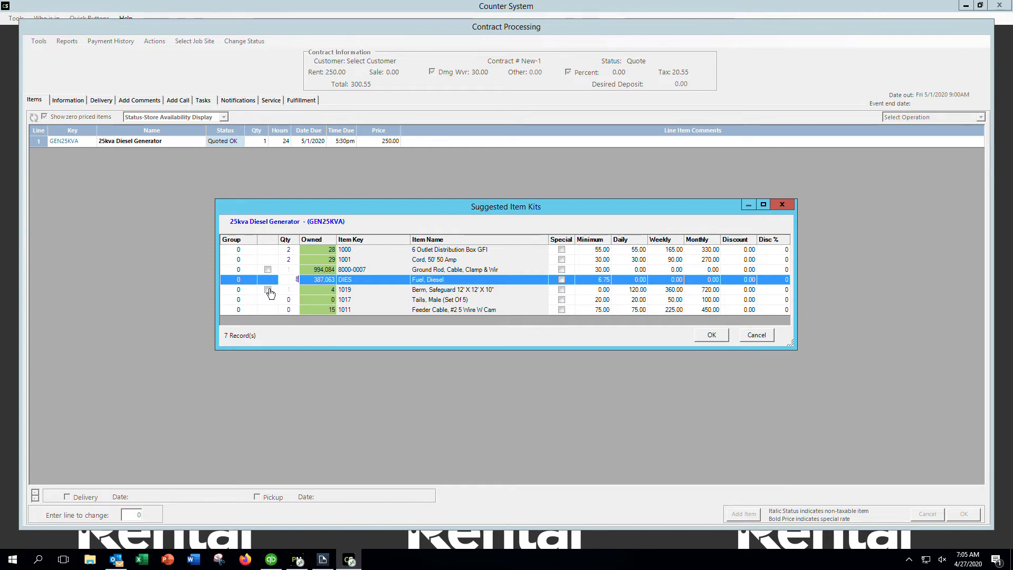
click(268, 271)
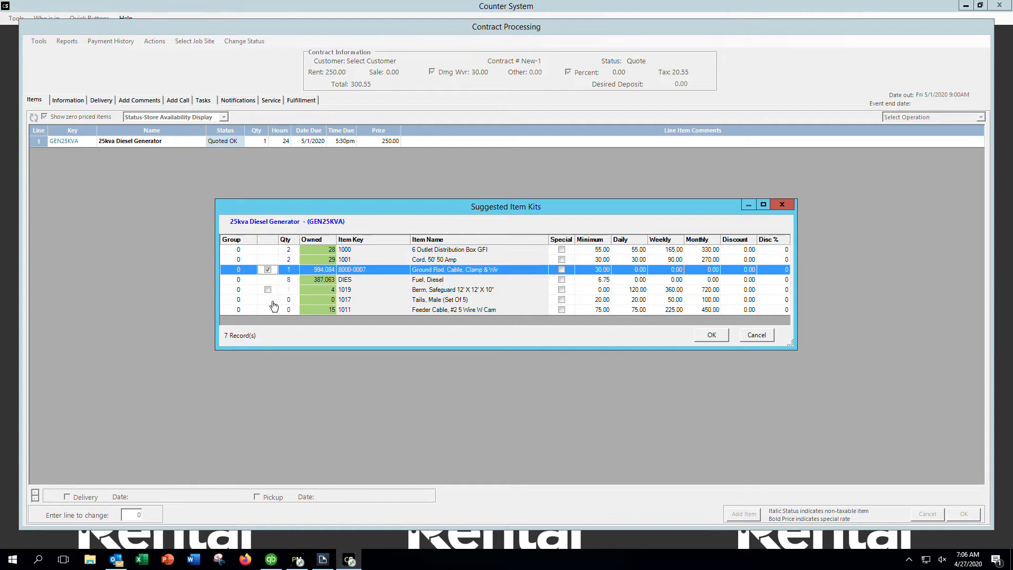
click(719, 338)
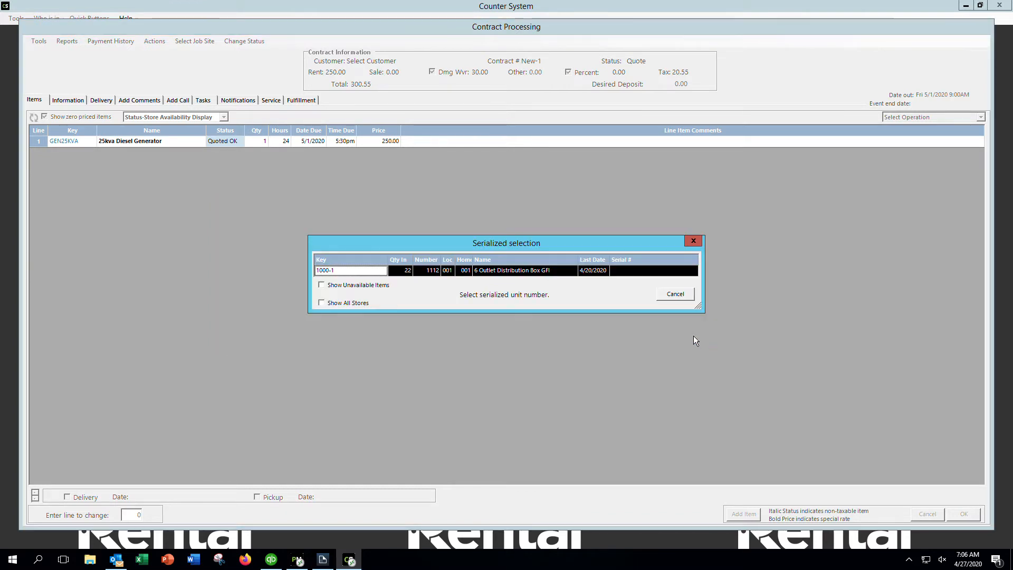
Assign serialized units 1000-1 and 1001-1, finishing the five-line quote at 593.96
double_click(504, 269)
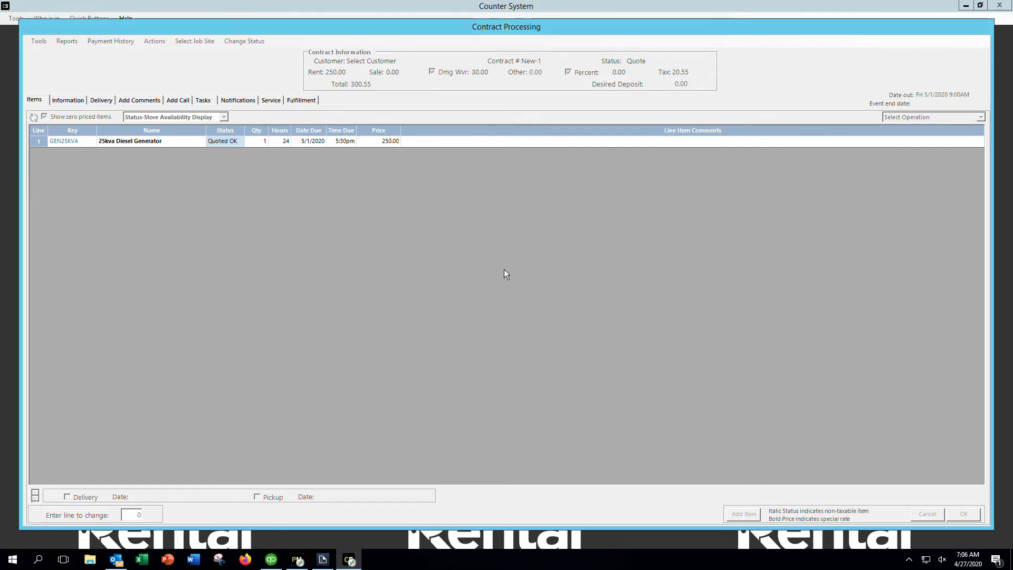
double_click(504, 269)
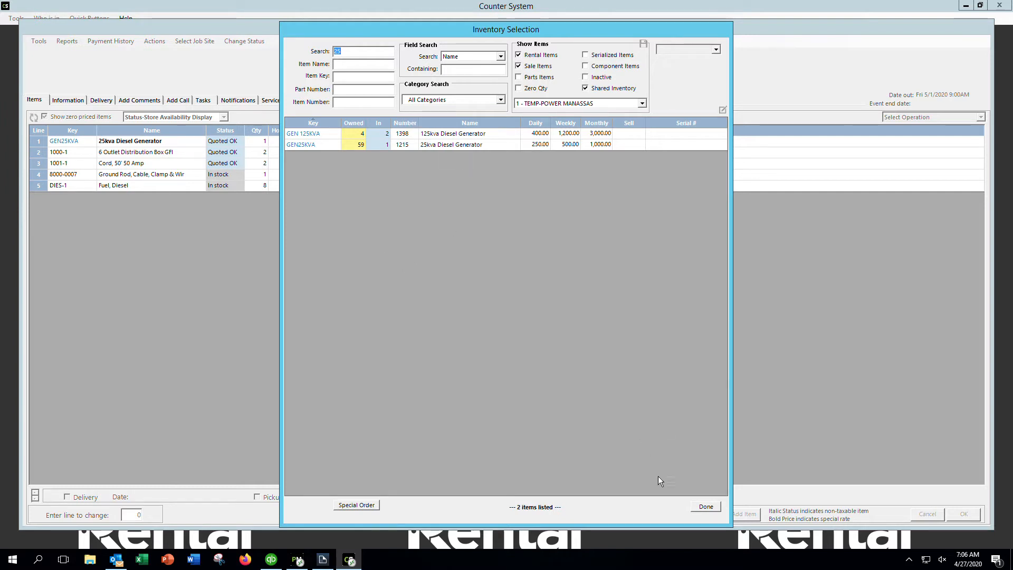
click(705, 508)
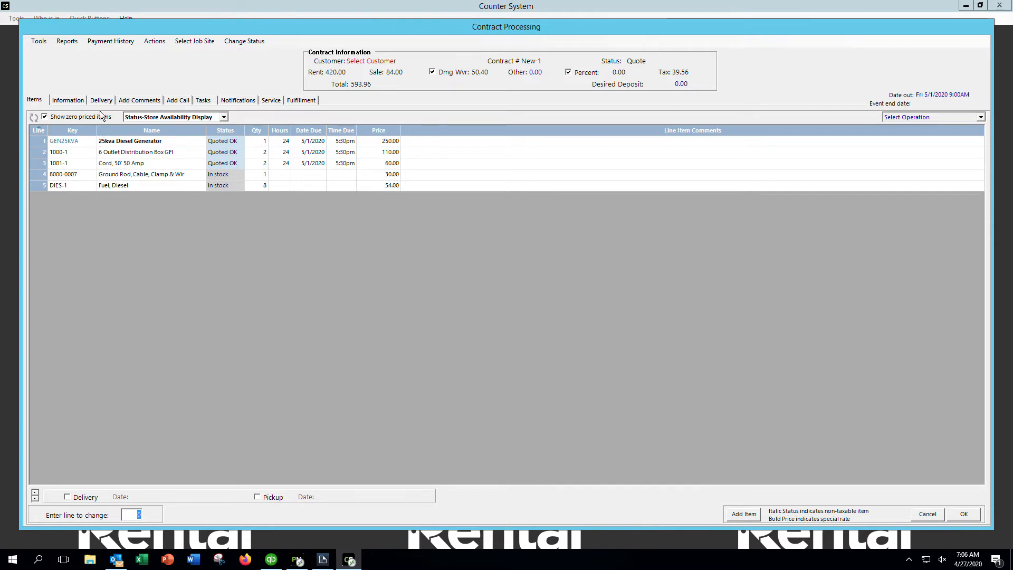
click(103, 103)
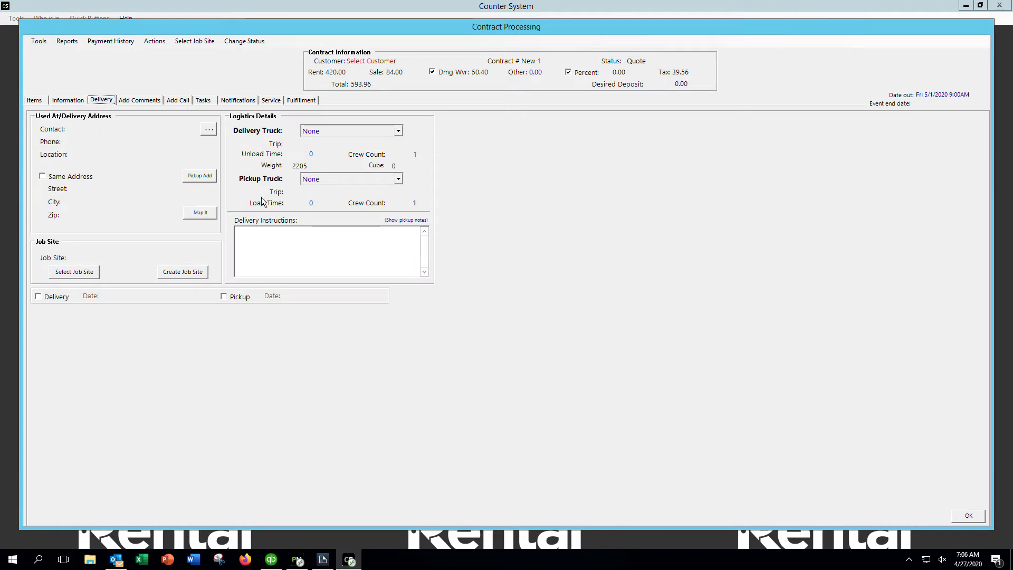
Enter drop-off delivery instructions mentioning the customer's house and mark the quote for delivery
click(262, 243)
text(drop at )
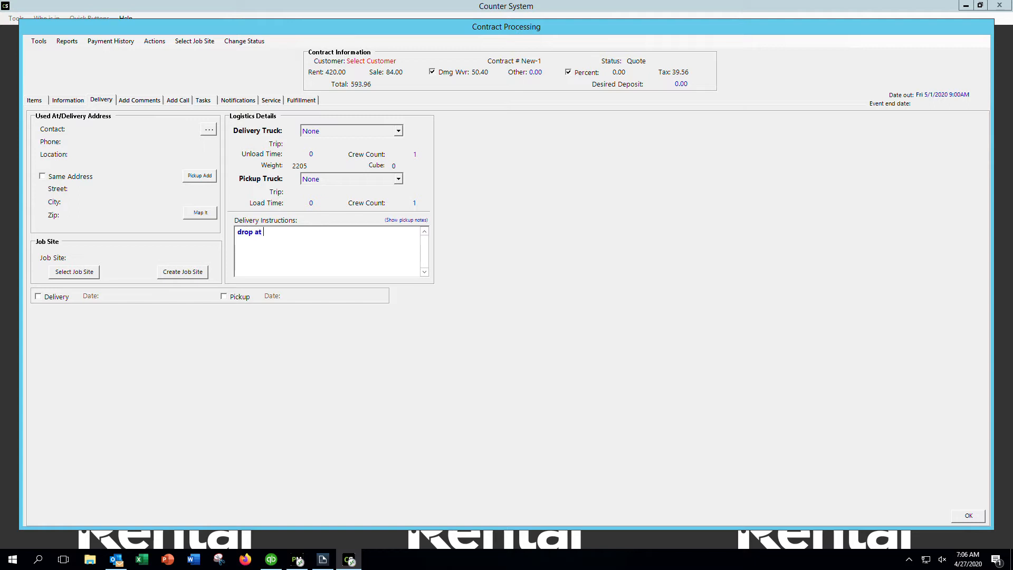
text(chris's house)
click(38, 297)
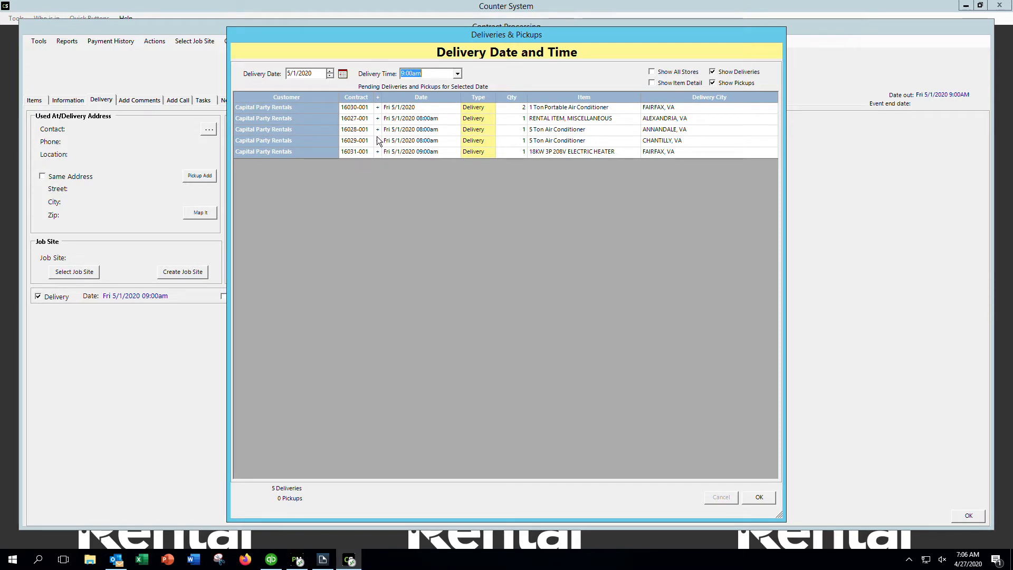
Set the 5/1/2020 delivery window to 12 pm - 02 pm
click(458, 74)
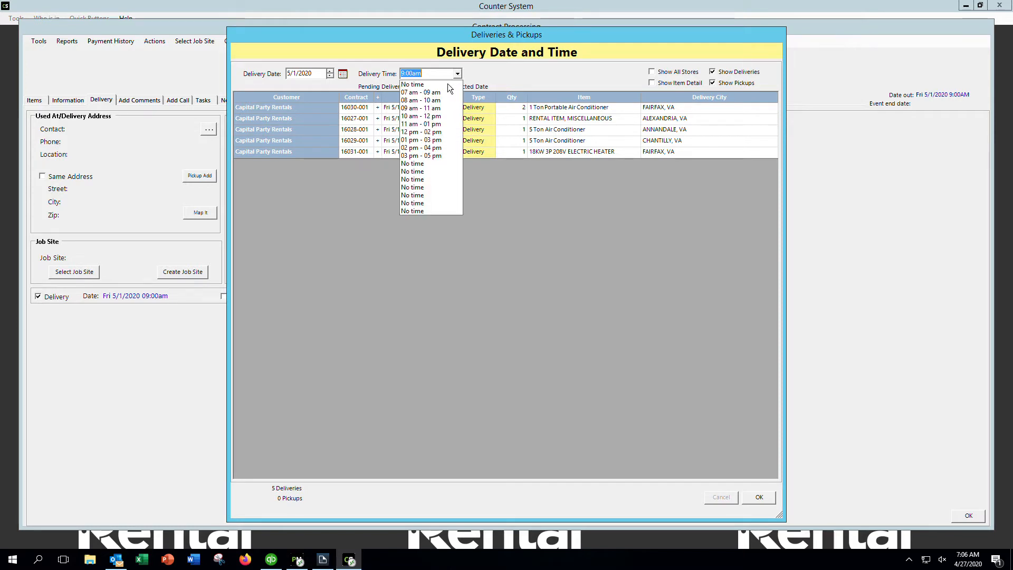
click(416, 132)
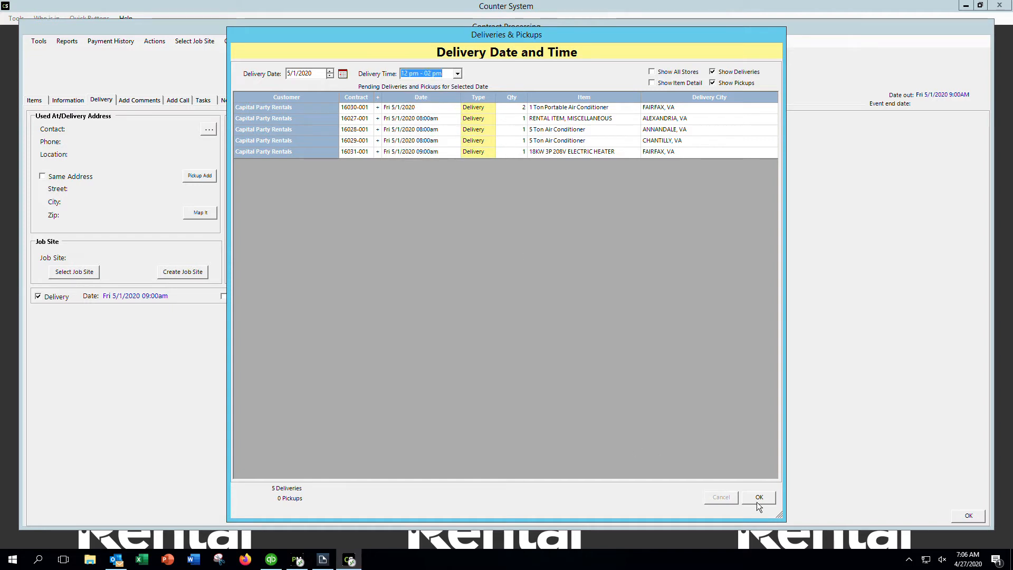
click(771, 498)
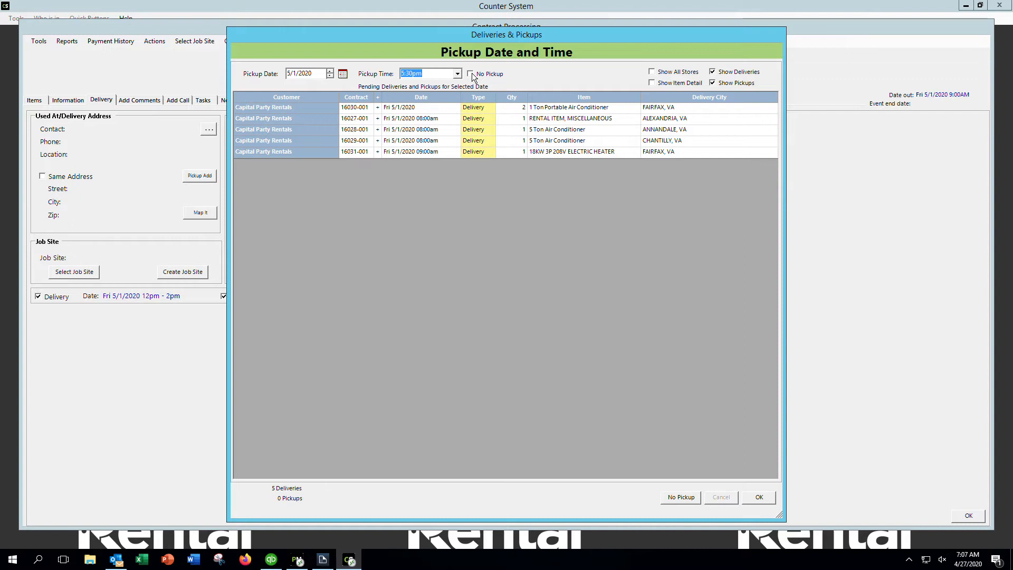
Enter the customer's delivery location name and street in the Delivery\Pickup Address
key(Return)
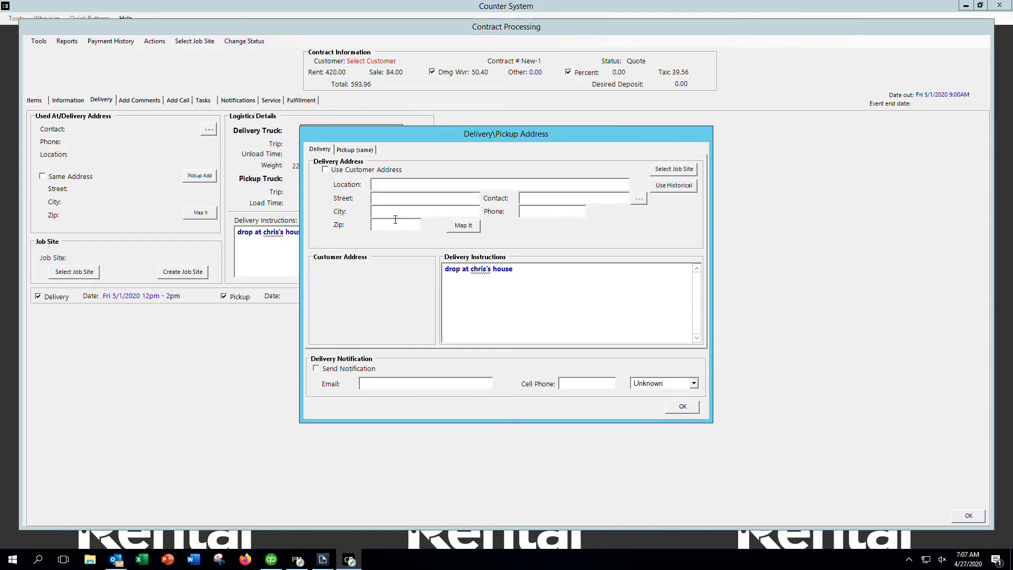
click(397, 185)
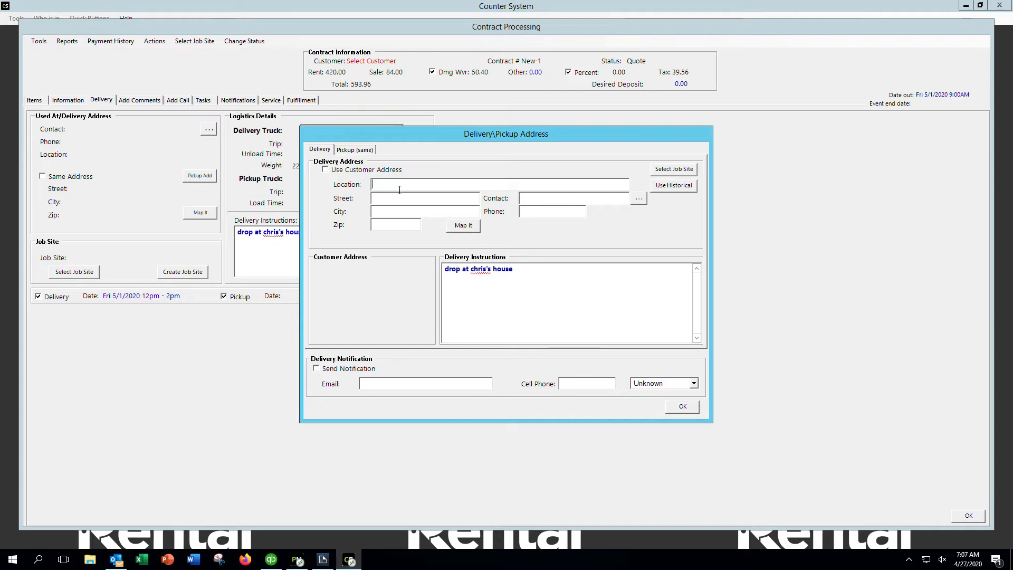
Add a DELIVERY CHARGE item named Delivery at 250.00, raising the total to 843.96
click(681, 409)
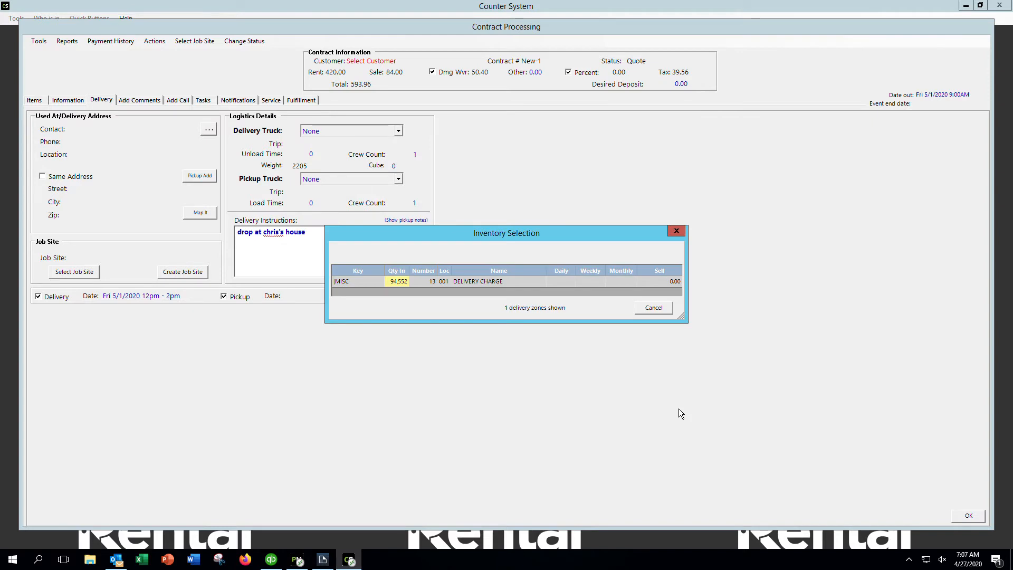
double_click(661, 287)
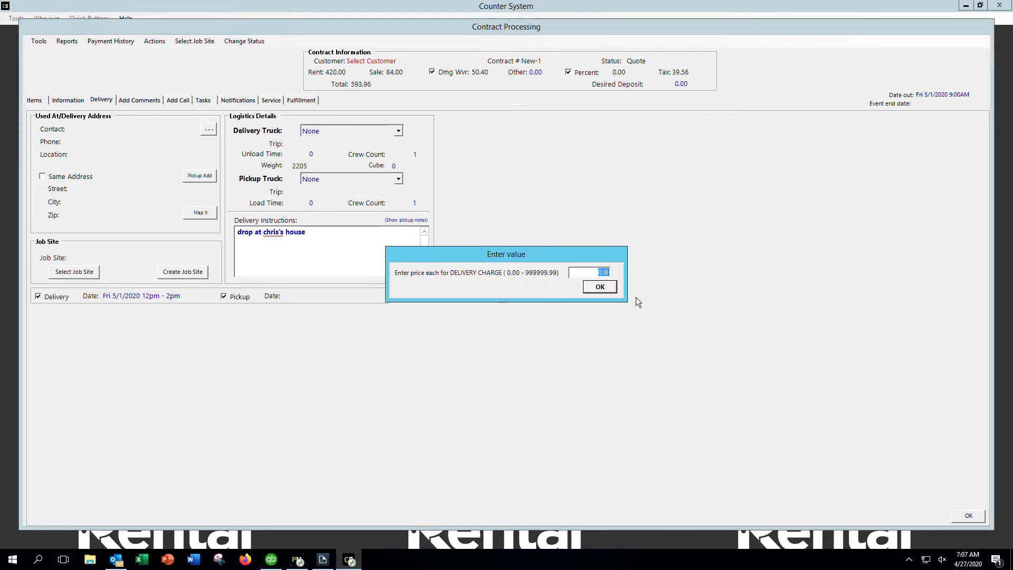
text(250.00)
click(596, 287)
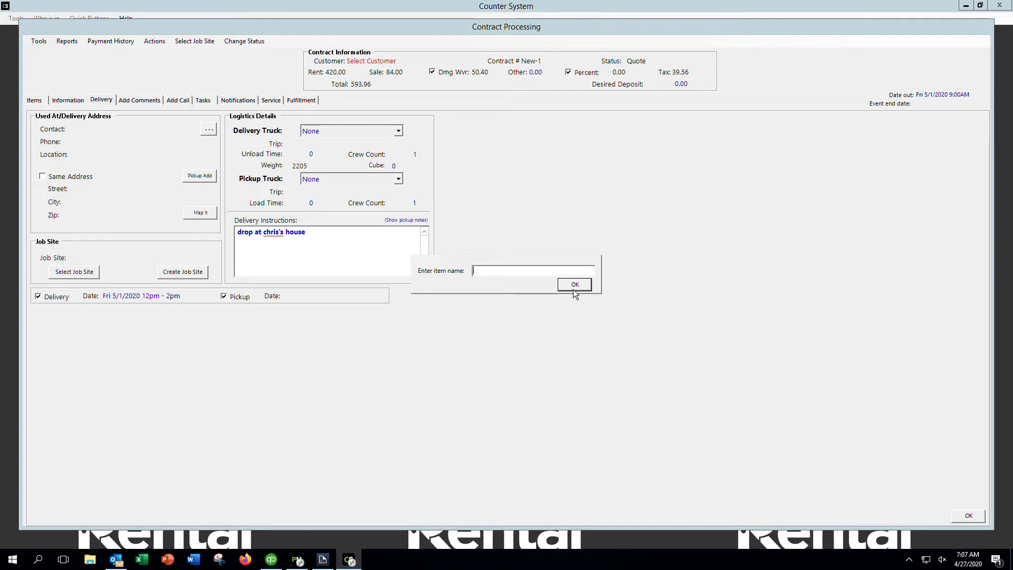
text(Delivery)
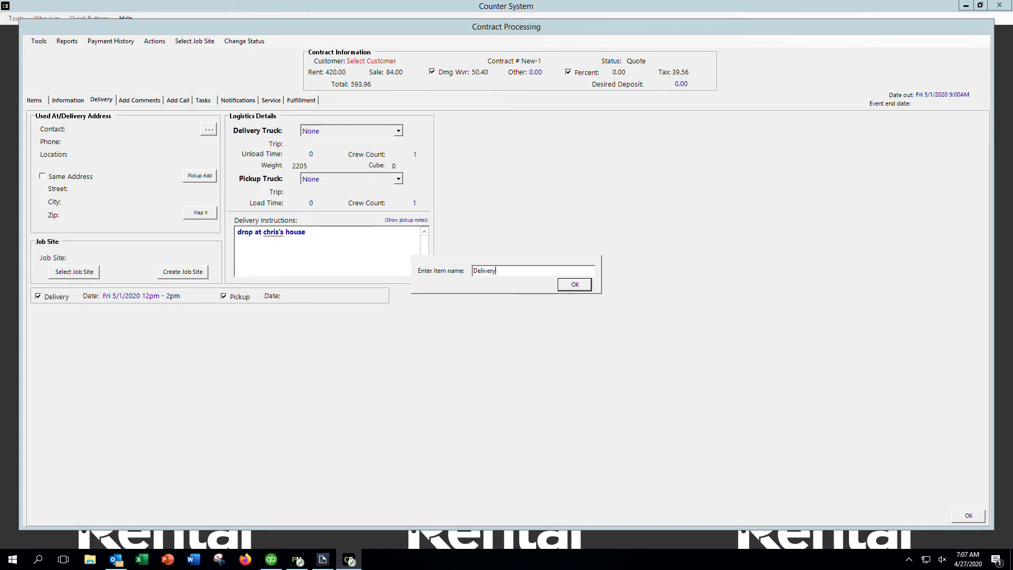
click(581, 288)
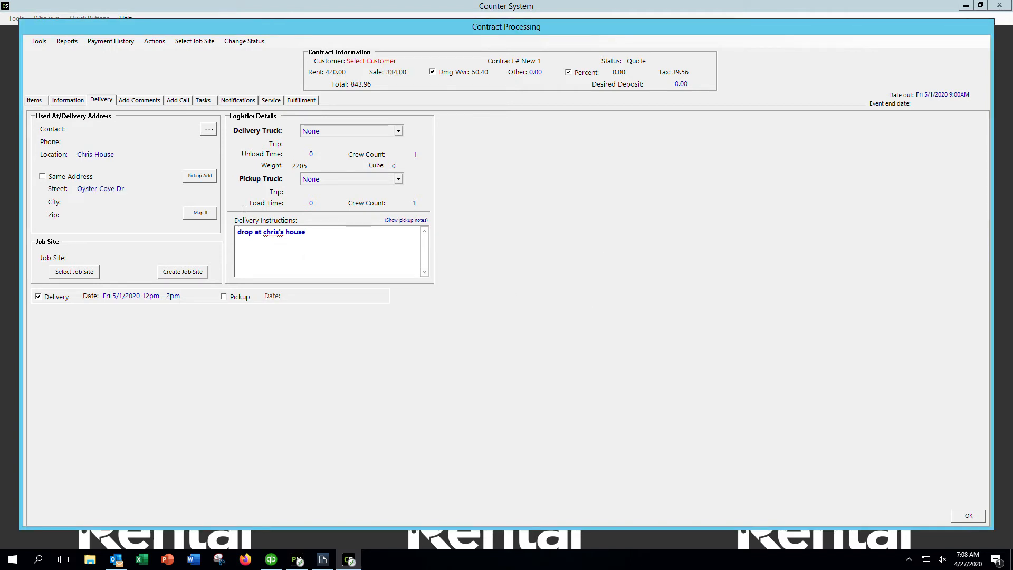
click(139, 101)
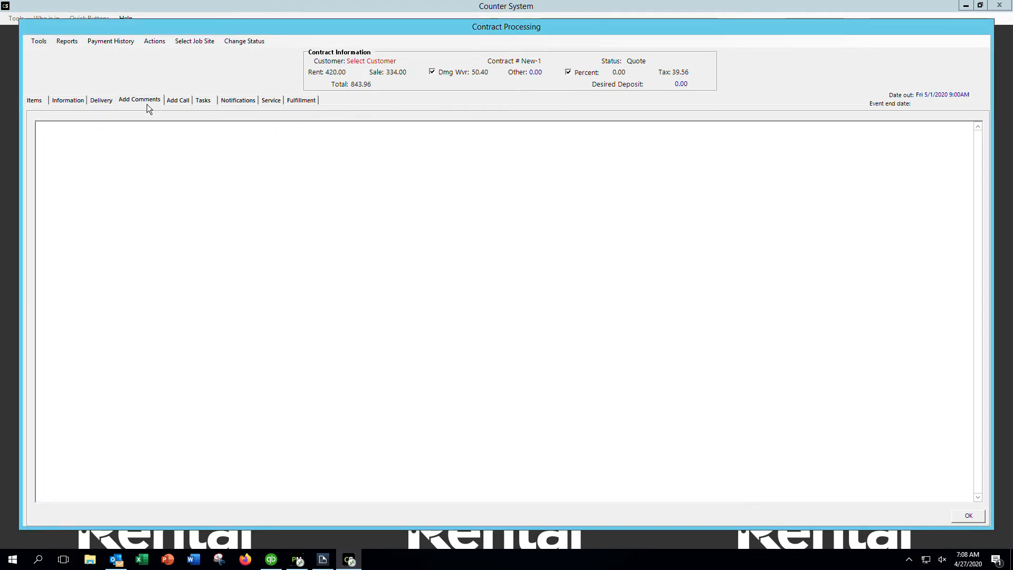
Add the quote comment 'Call customer when on site' and return to the item list
click(90, 146)
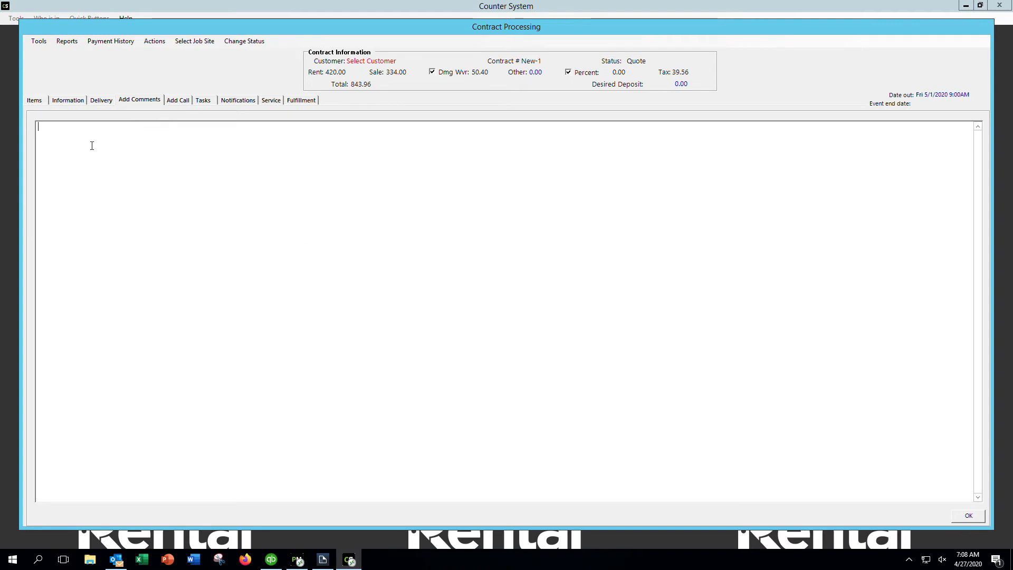
text(Cu)
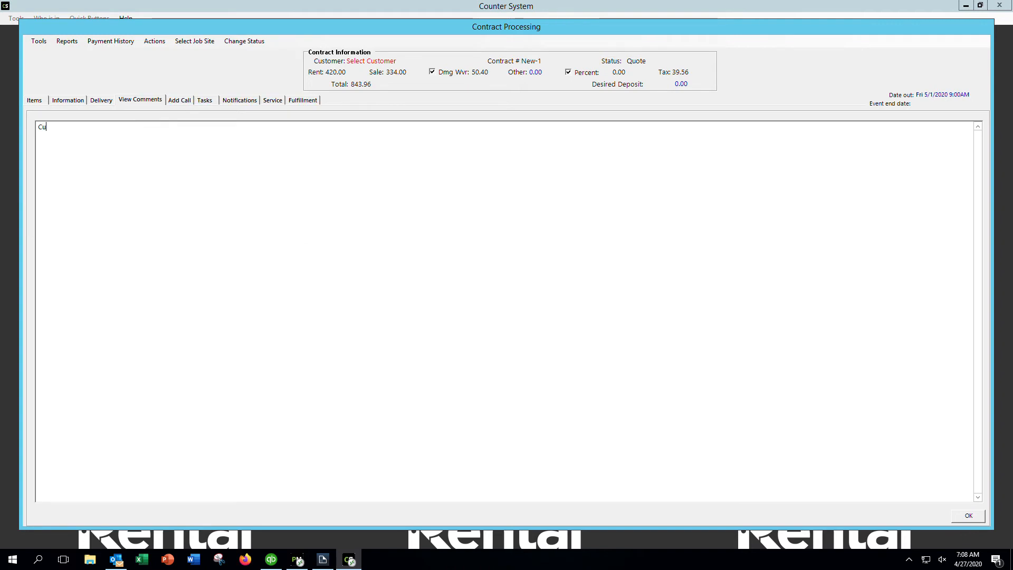
text(stomer s)
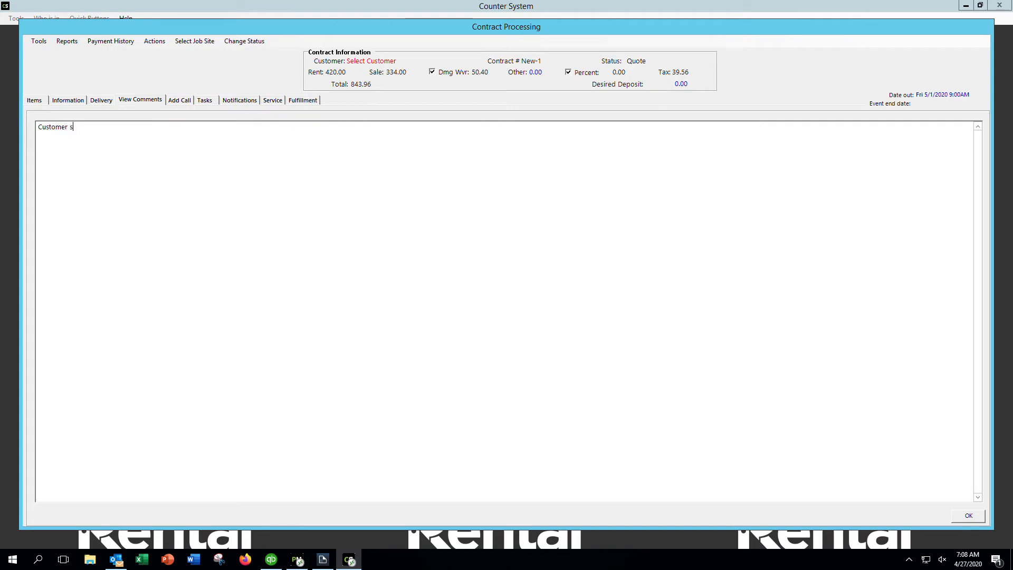
text(a)
key(BackSpace)
key(BackSpace)
key(BackSpace)
key(BackSpace)
key(BackSpace)
key(BackSpace)
key(BackSpace)
key(BackSpace)
key(BackSpace)
key(BackSpace)
key(BackSpace)
text(Call customer when on site)
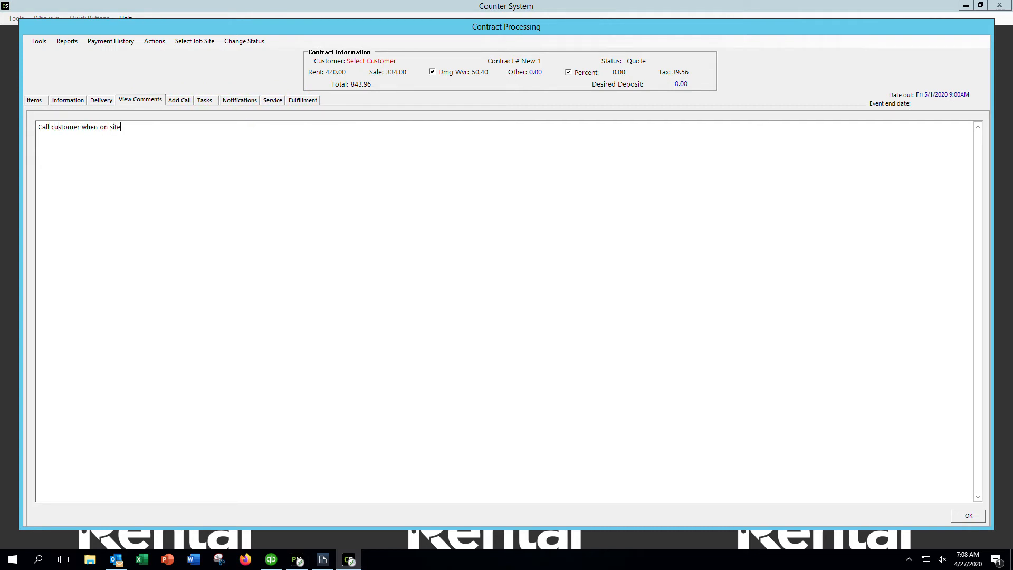
key(Return)
click(961, 517)
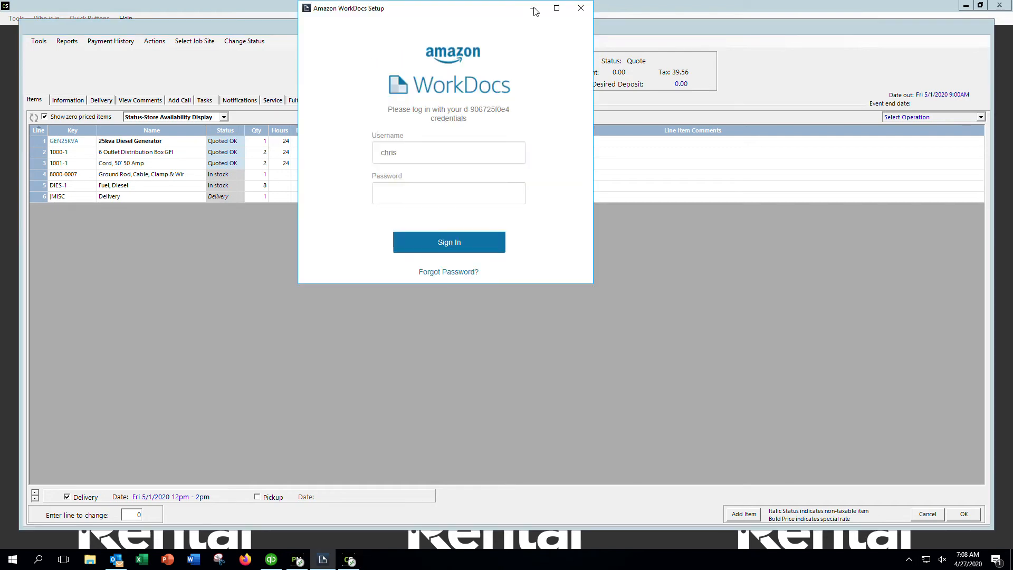
Dismiss the WorkDocs sign-in, search customers by first name, and open the matching record
click(582, 10)
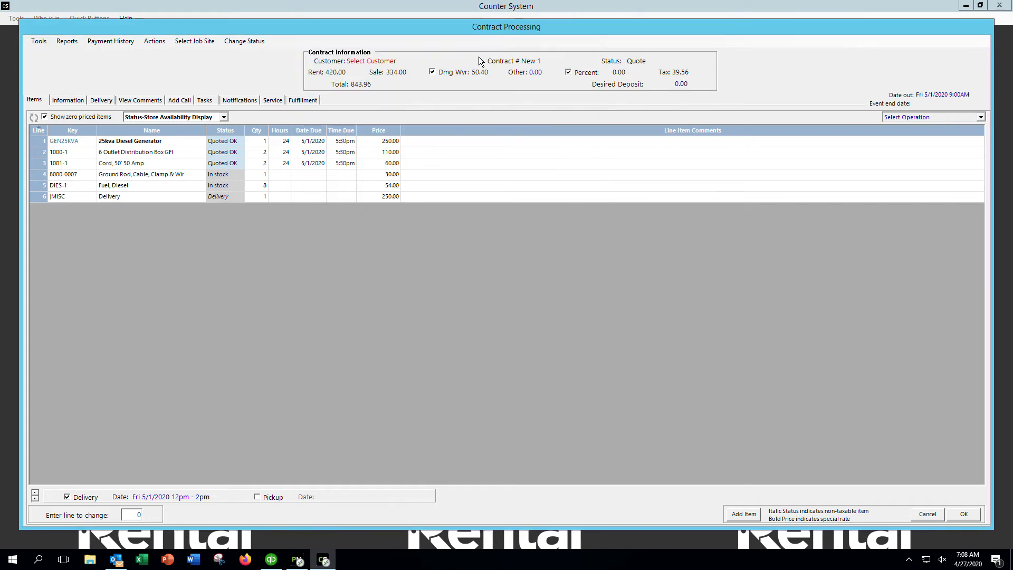
click(389, 62)
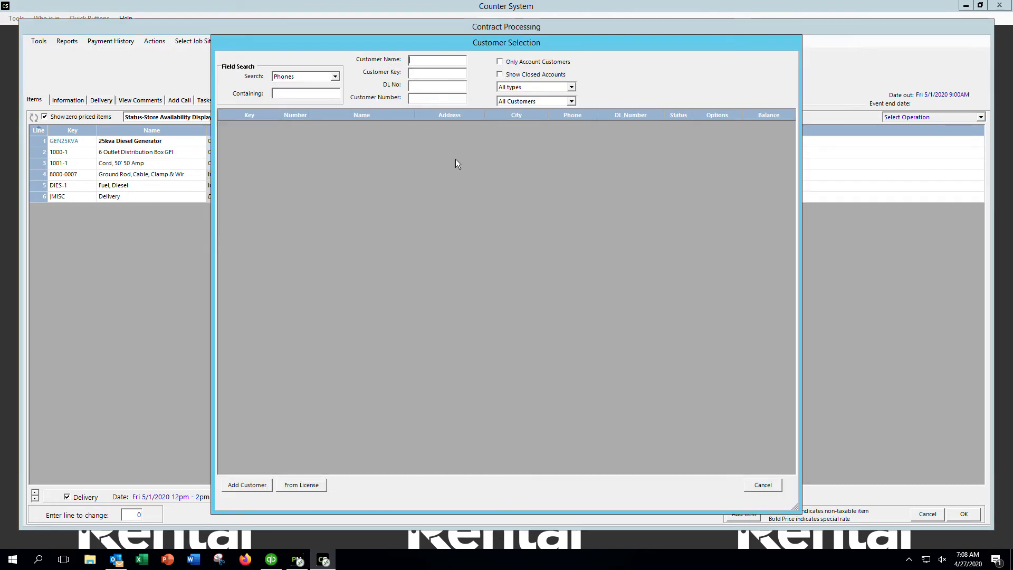
text(ch)
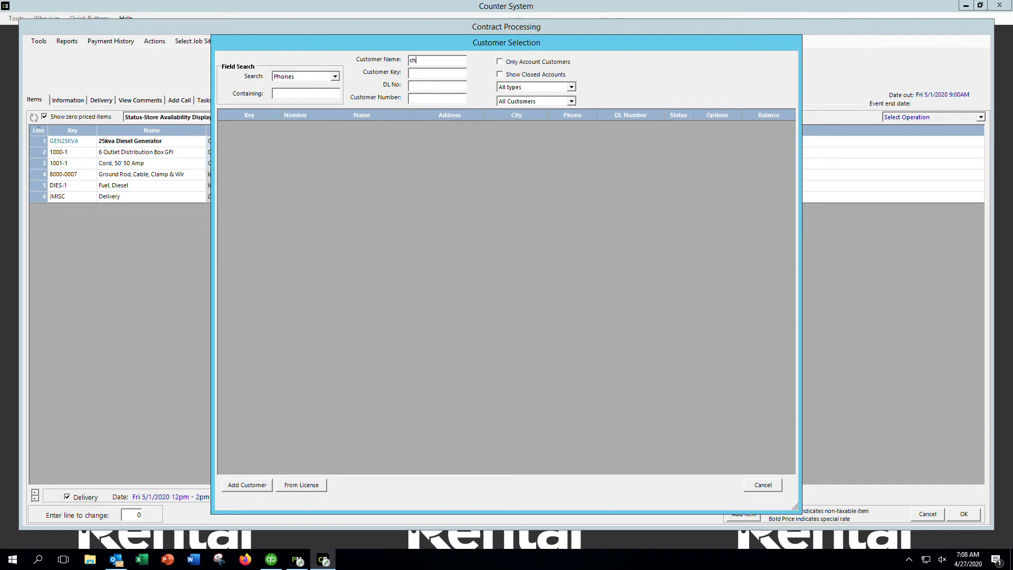
text(ris)
key(Return)
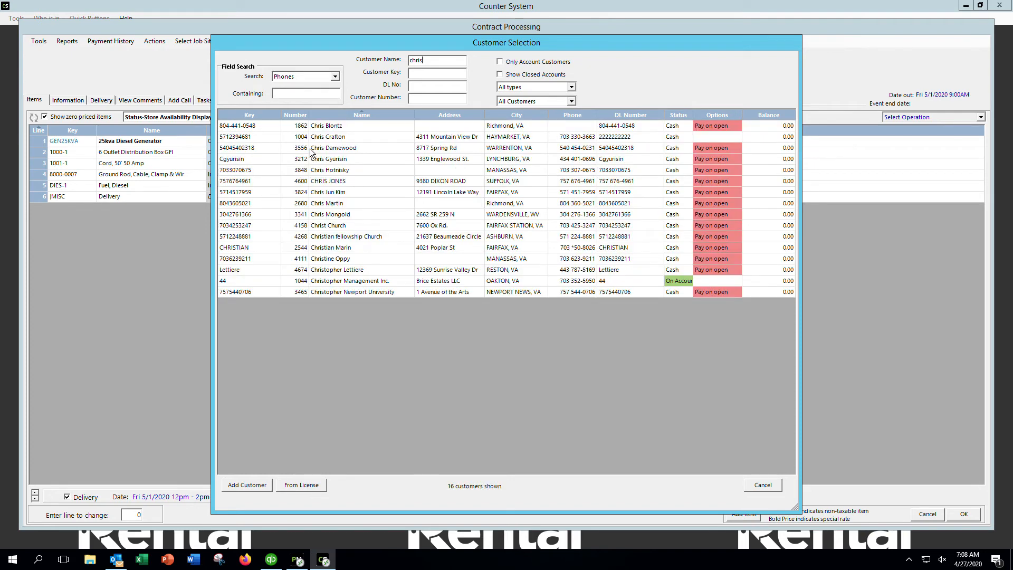
double_click(330, 143)
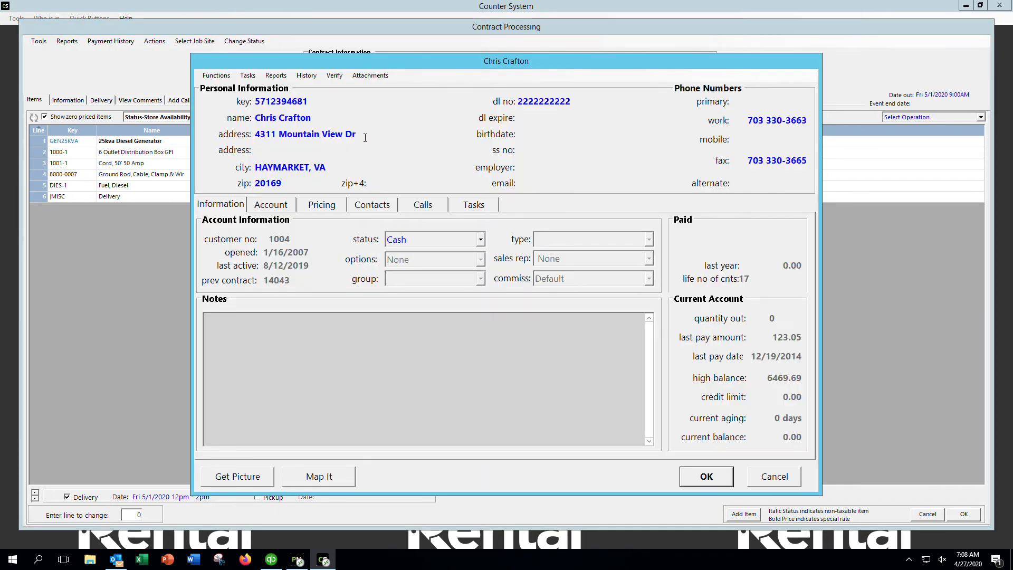
Replace the customer's street address and zip code so city and state update
drag(365, 138, 258, 136)
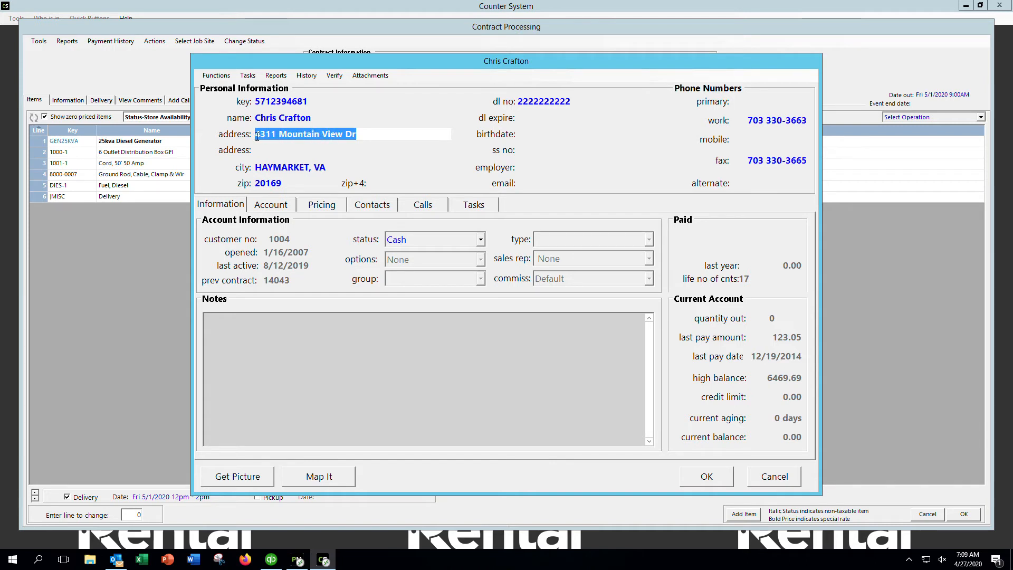
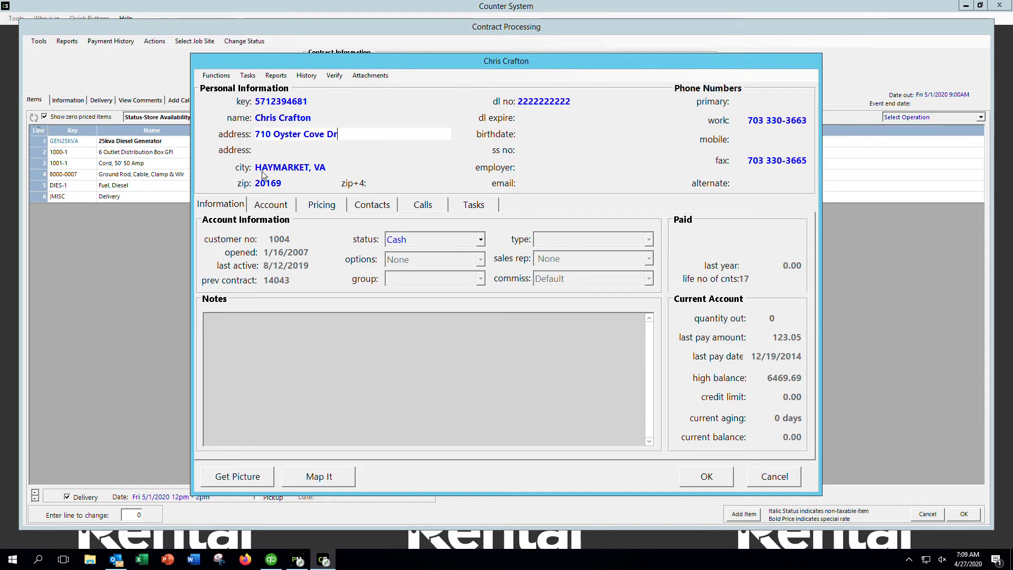
drag(303, 184, 253, 184)
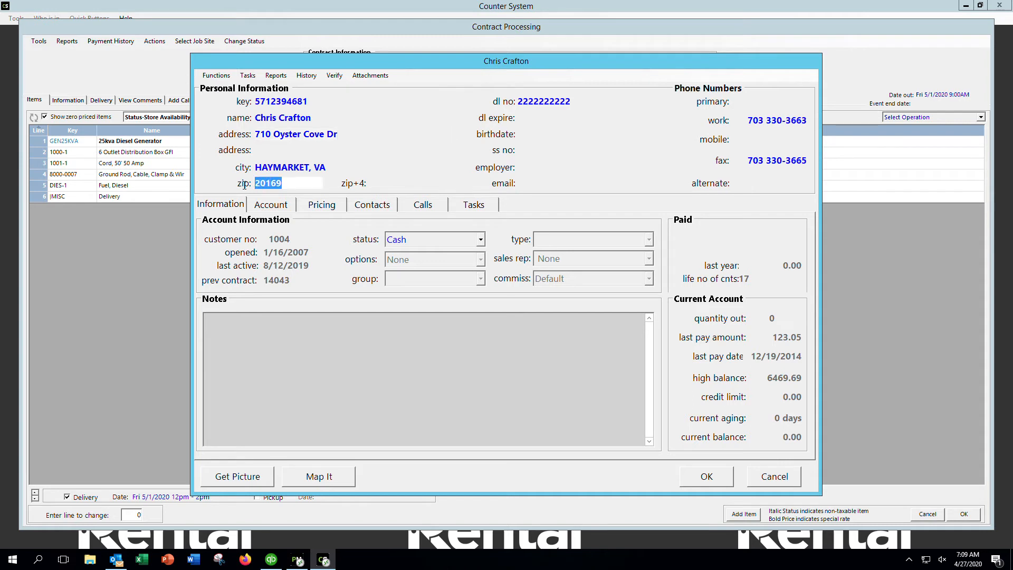
text(21638)
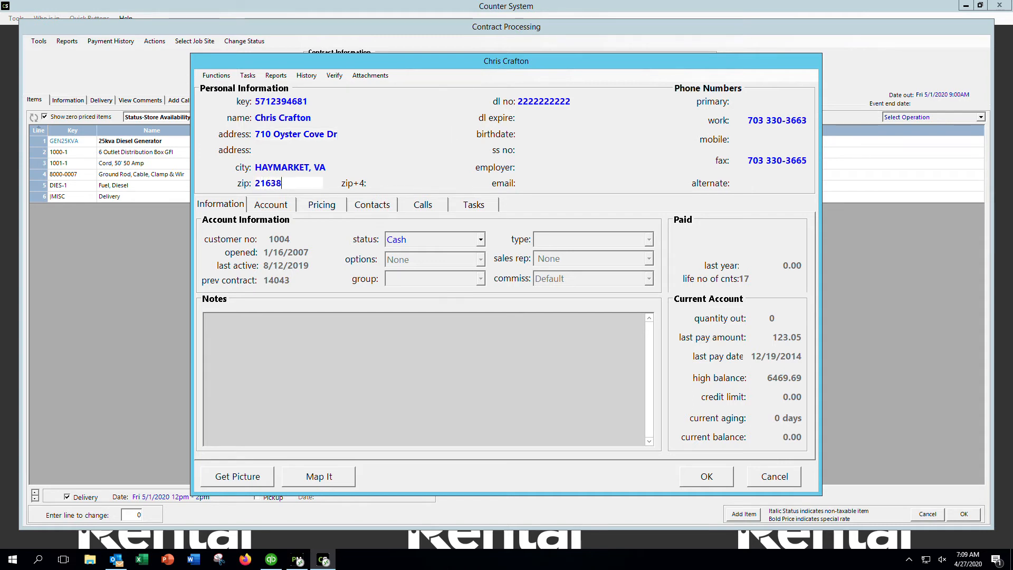
key(Tab)
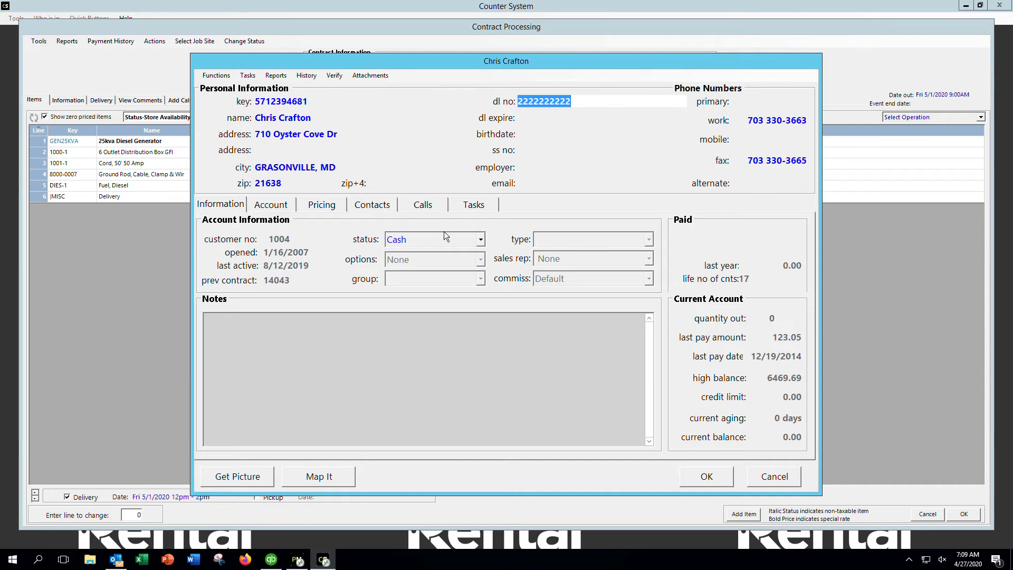
Confirm the customer details and assign the transaction's sales rep to House
click(695, 481)
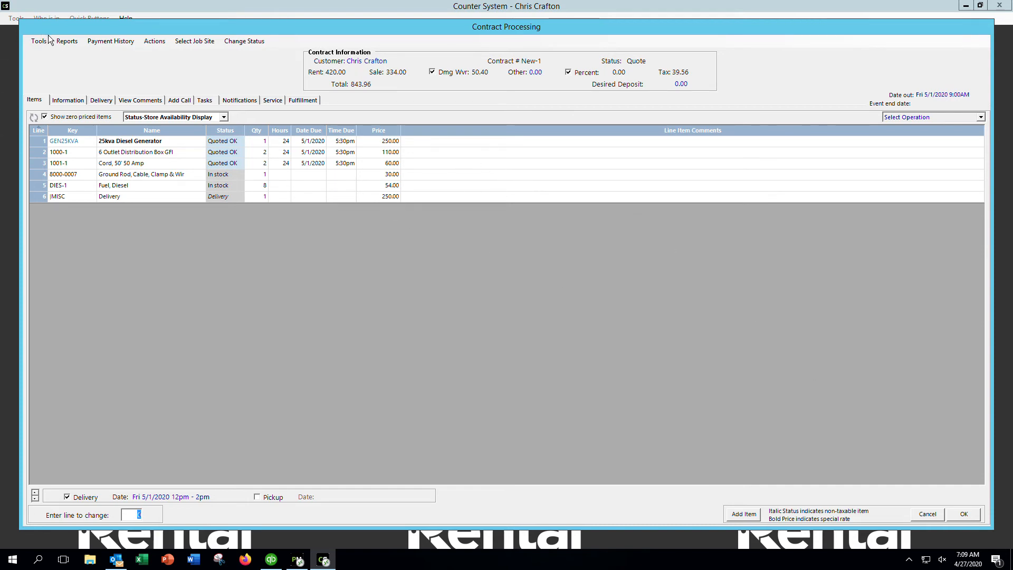
click(74, 101)
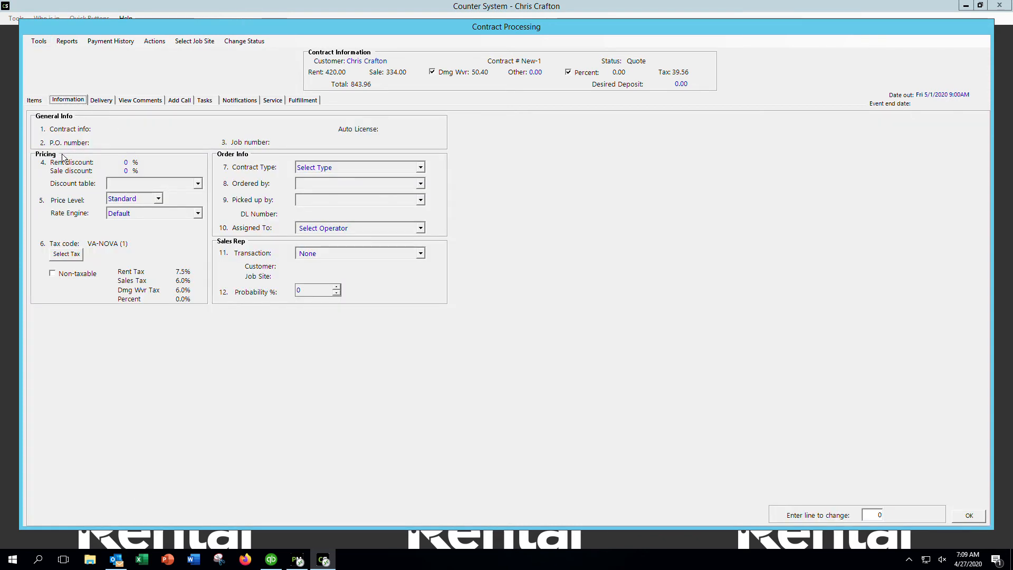
click(420, 254)
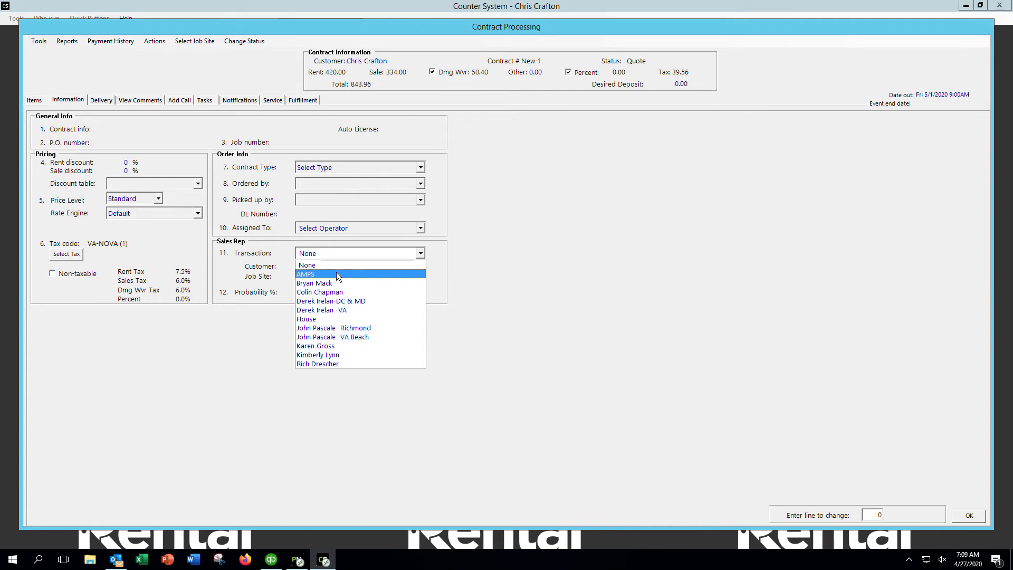
click(330, 319)
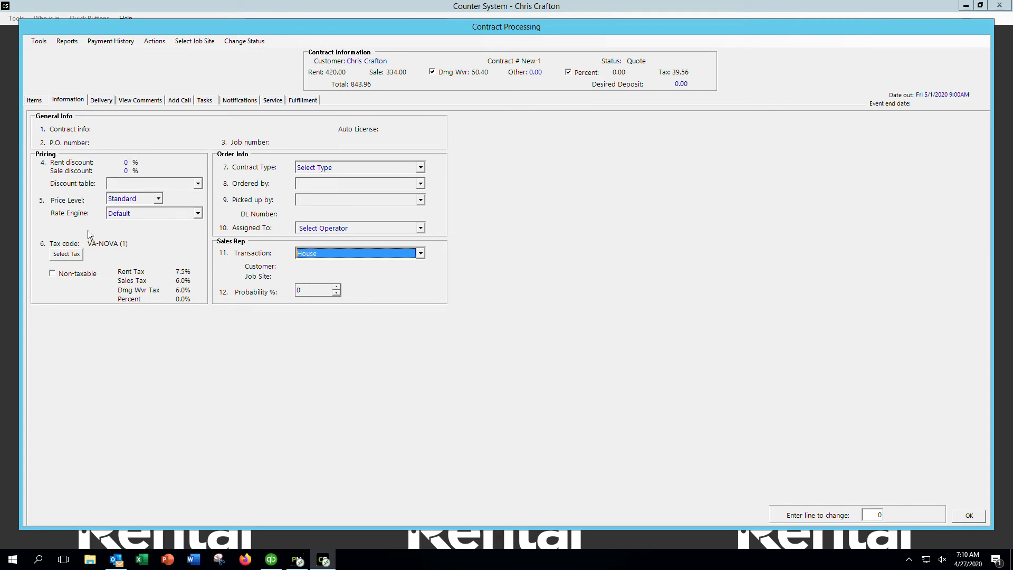
click(979, 518)
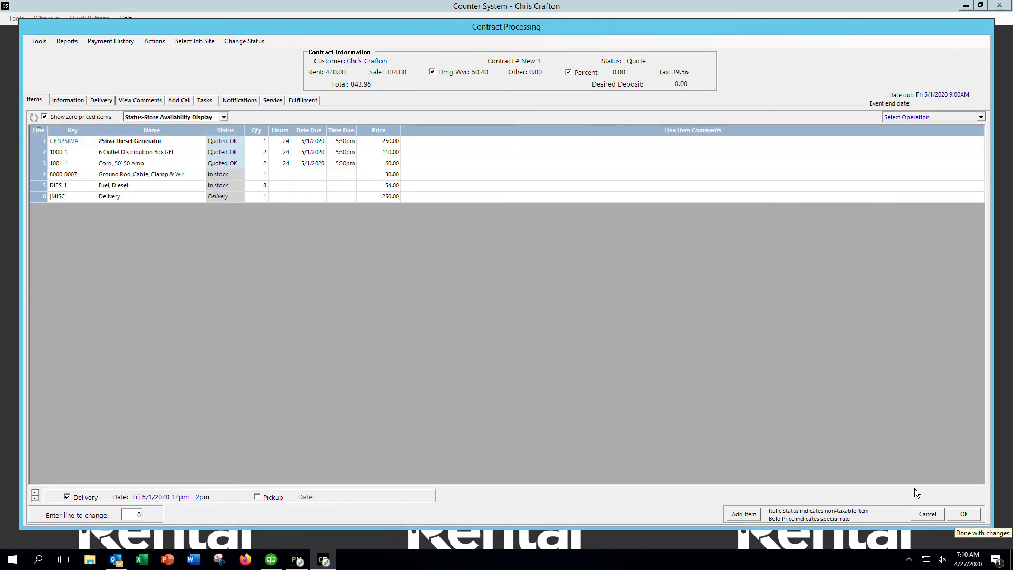
Save the quote with contract info 'training quote'
click(973, 519)
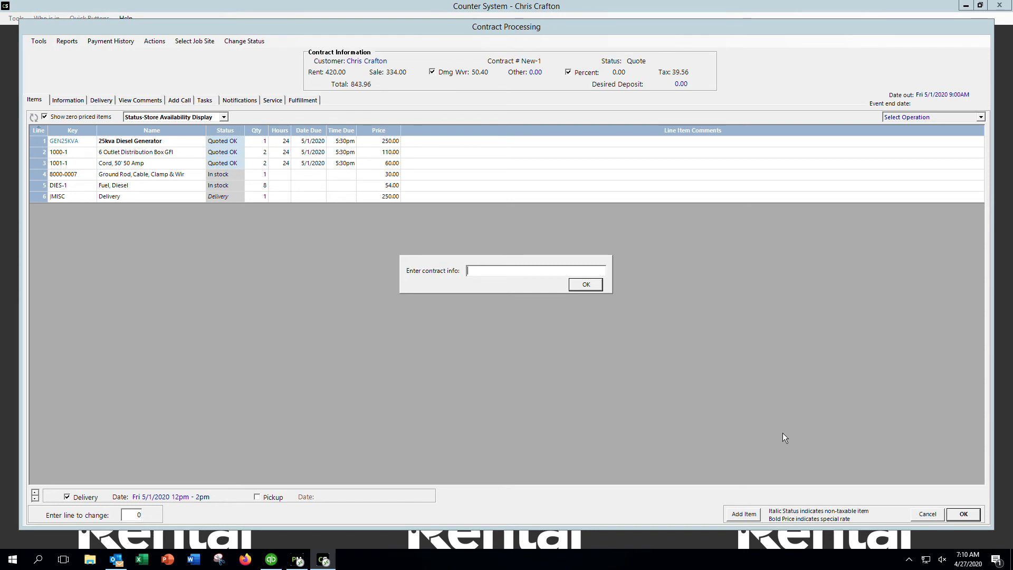
text(training quote)
click(589, 284)
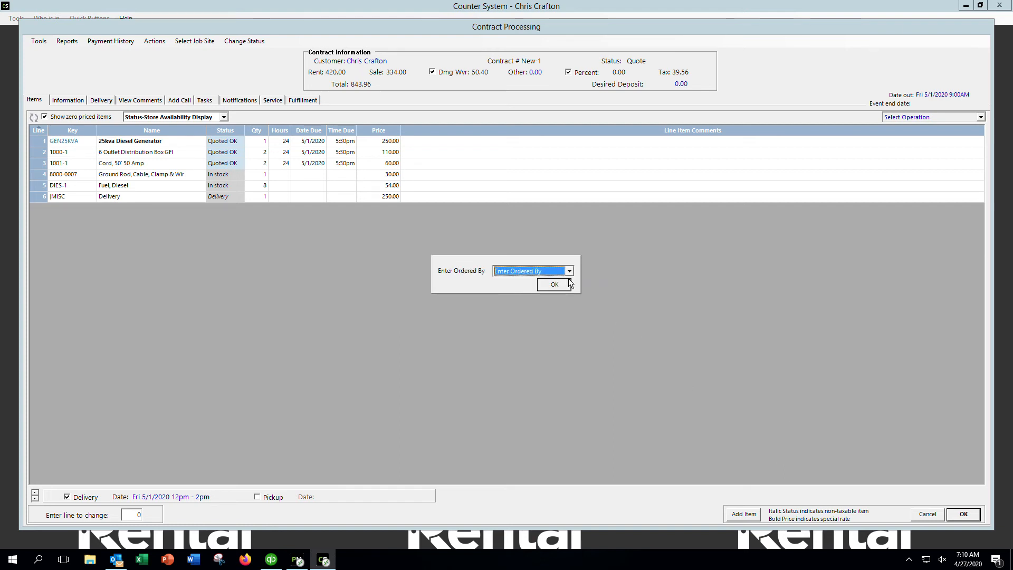
Enter the customer's name as Ordered By and close the quote
click(570, 271)
click(570, 272)
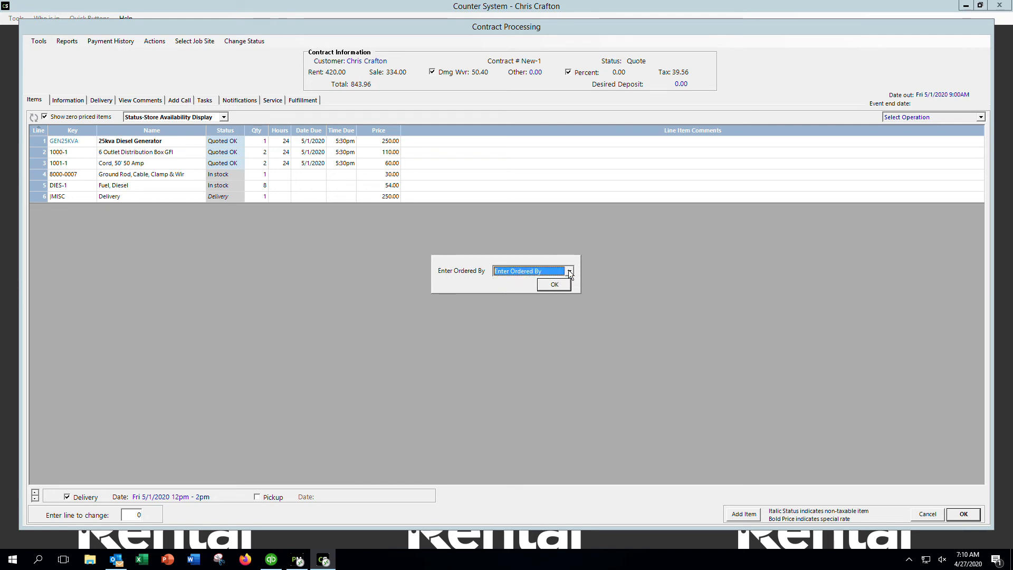
click(558, 286)
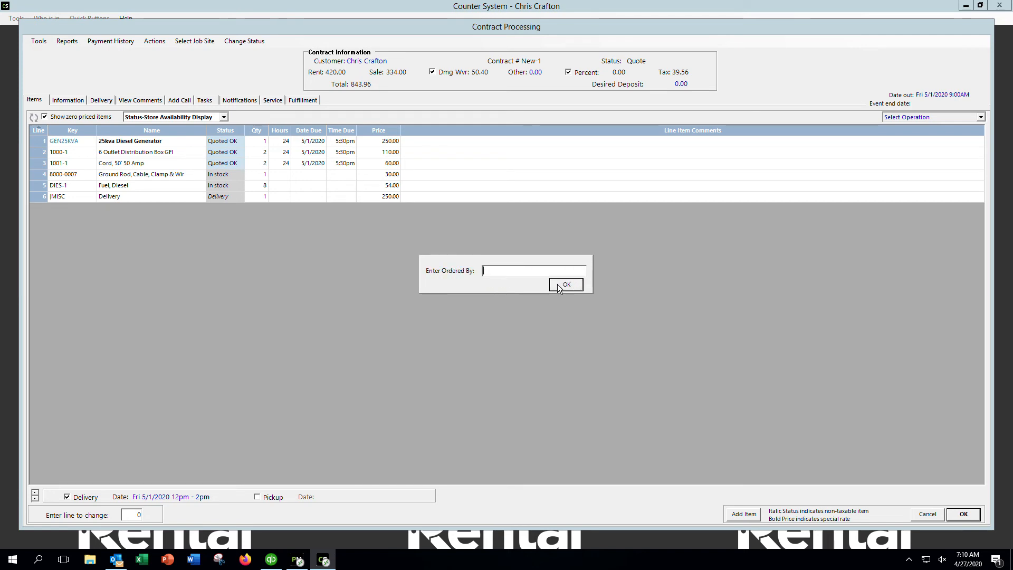
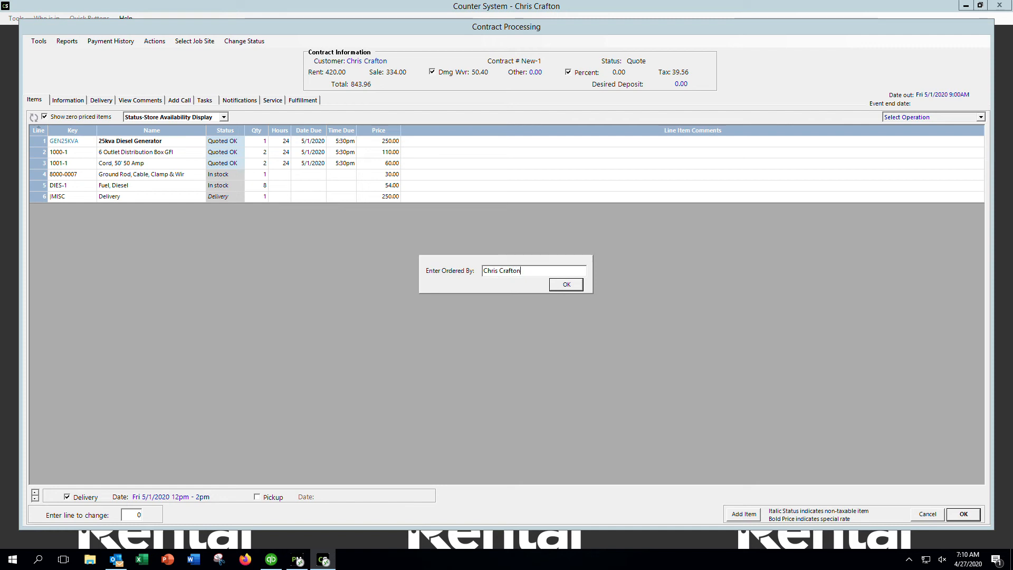
click(561, 287)
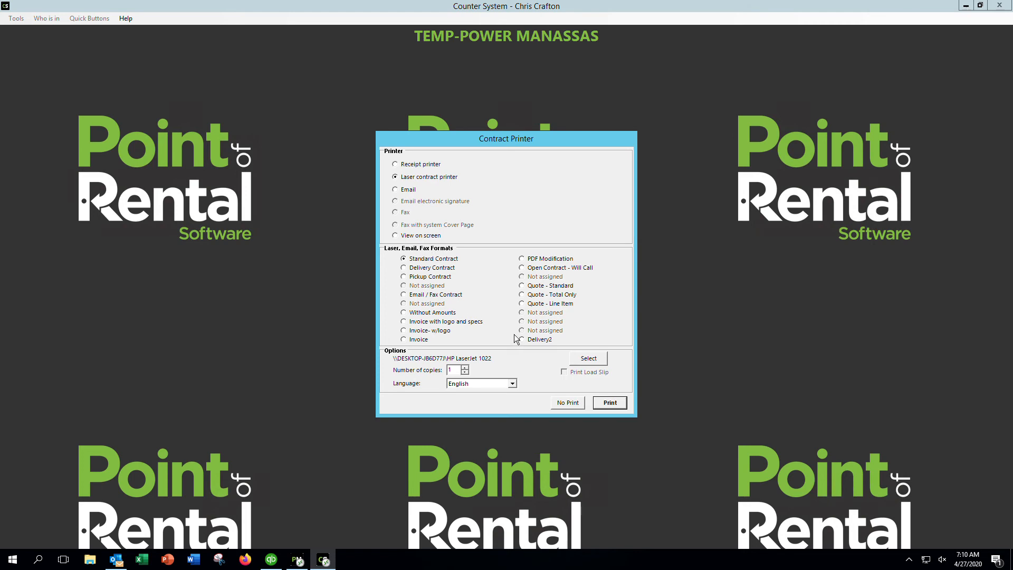
Start an email of quote q8379 with the standard message, dismissing the Employees list unchosen
click(396, 190)
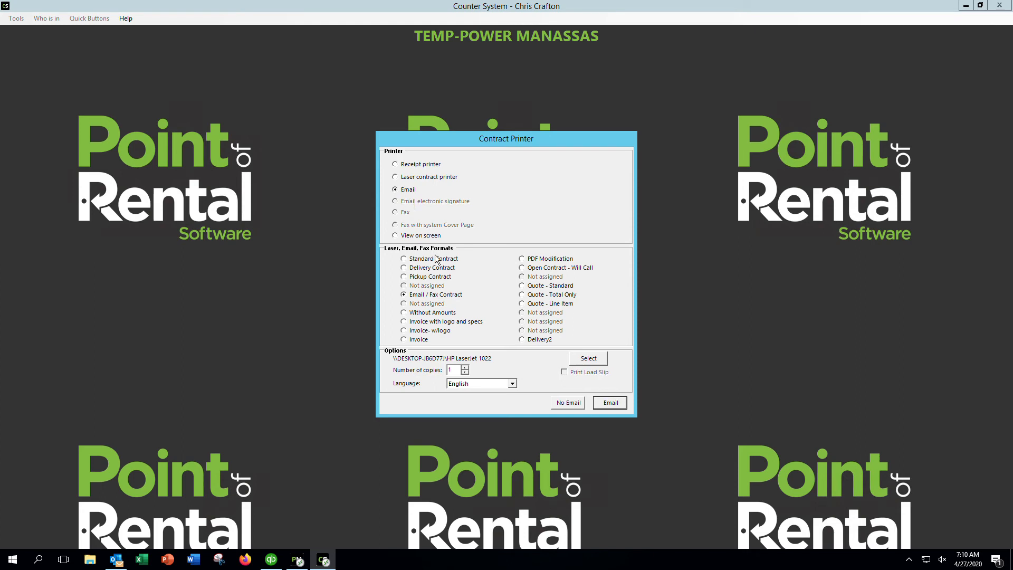
click(610, 403)
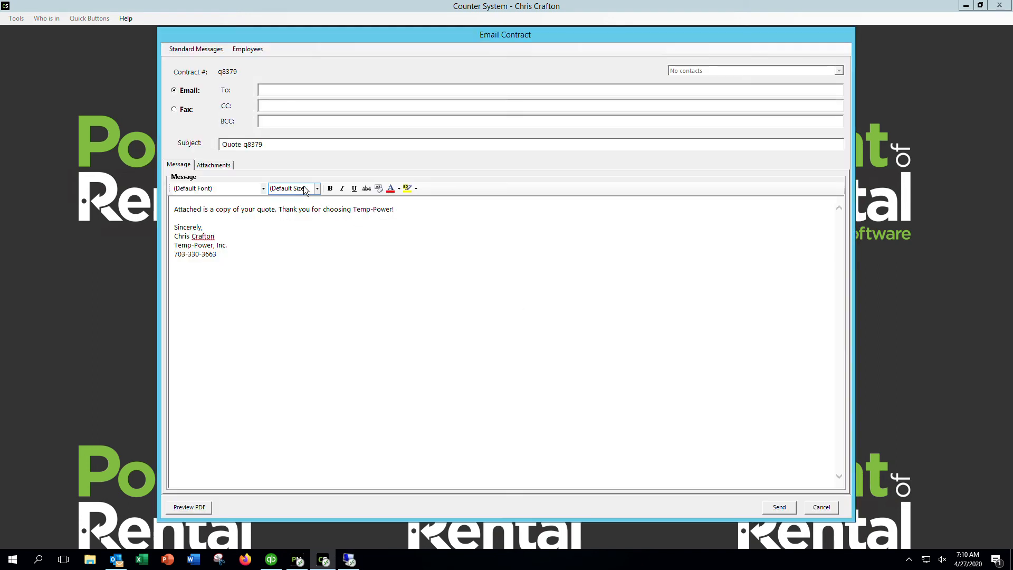
click(272, 91)
click(248, 50)
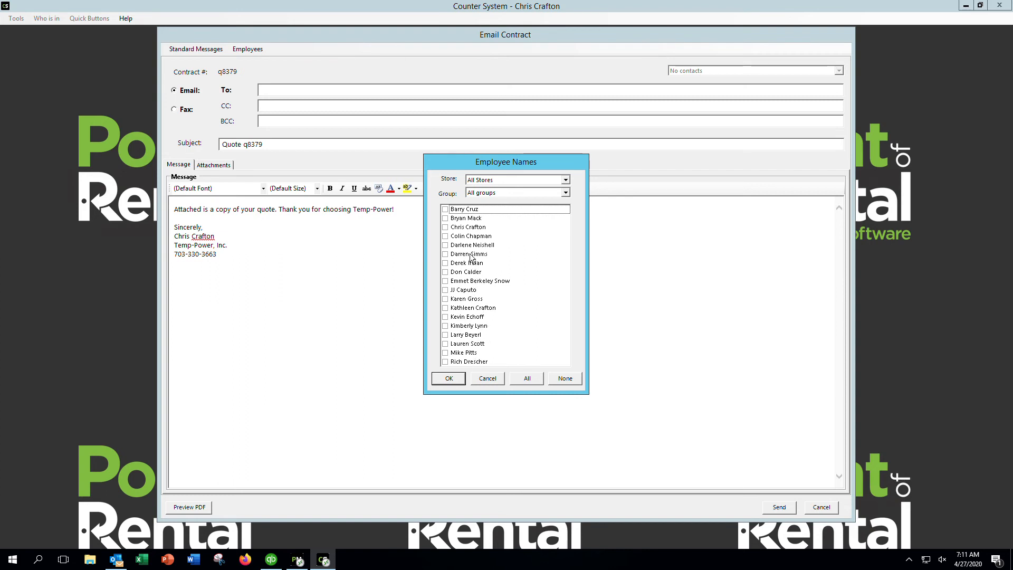
click(497, 382)
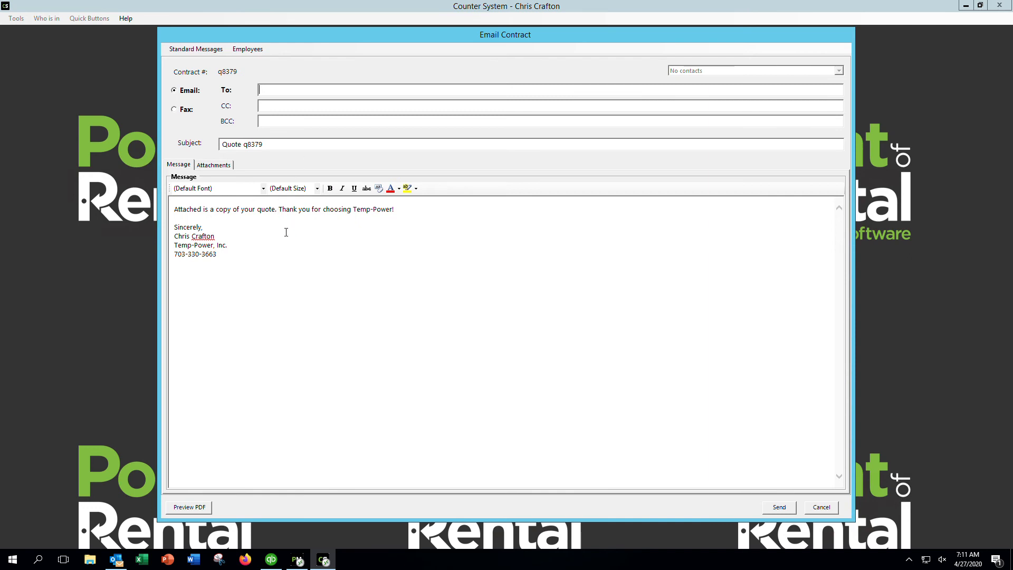
Preview quote q8379 as a PDF and check page 2's items and $843.96 total
click(197, 507)
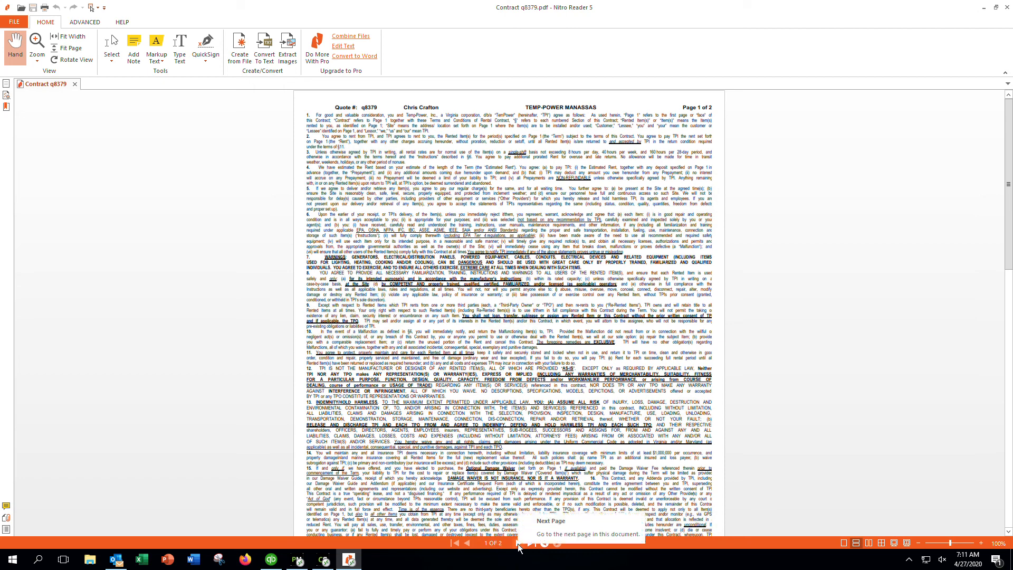
click(519, 544)
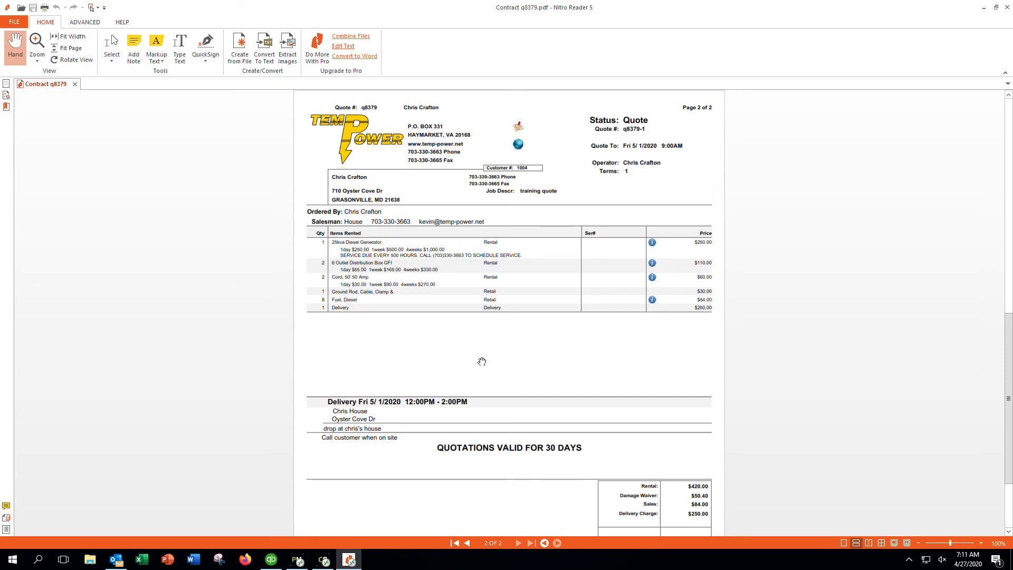
scroll(483, 360, down, 2)
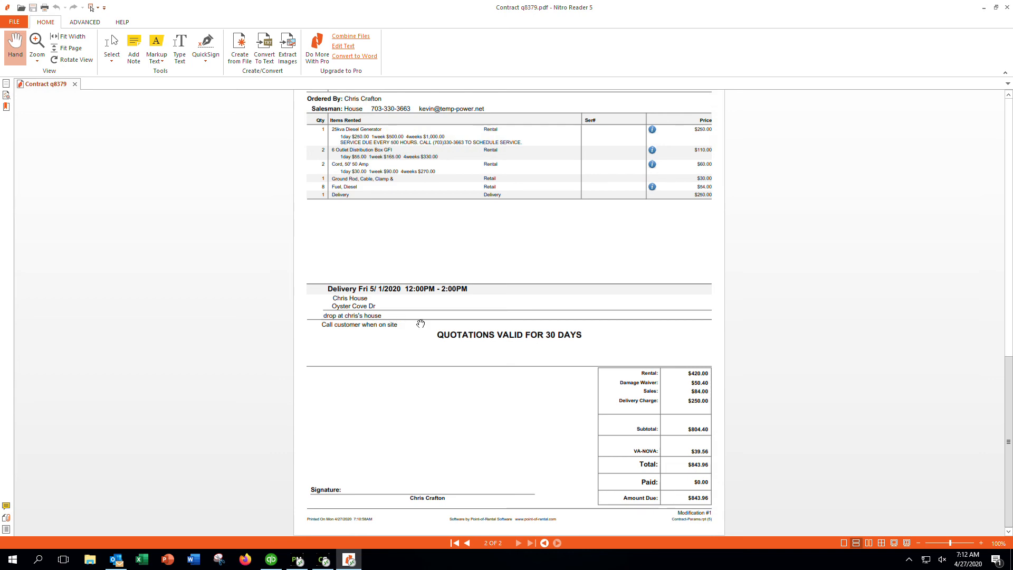
scroll(437, 325, up, 3)
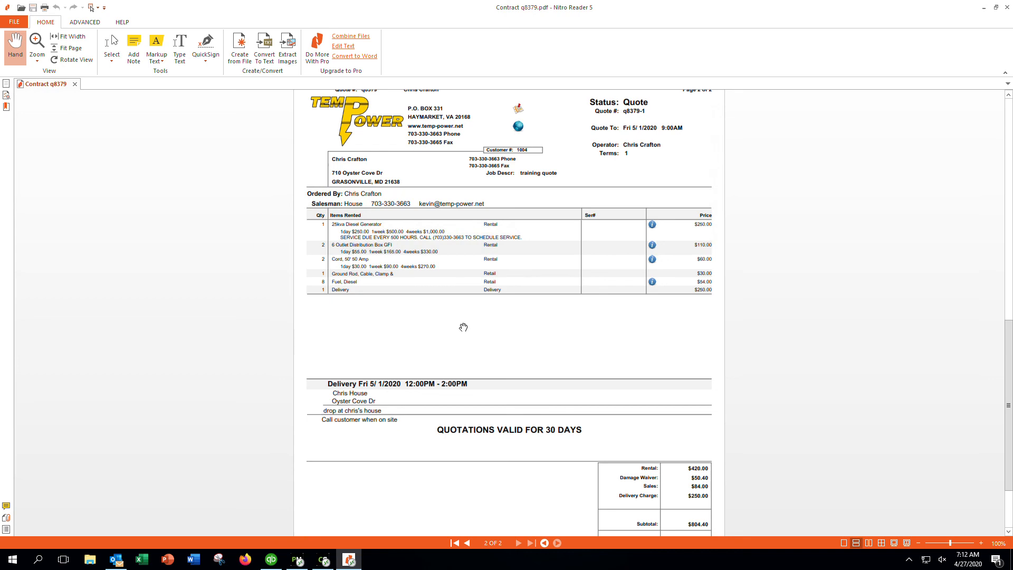
scroll(464, 327, up, 3)
scroll(464, 328, down, 3)
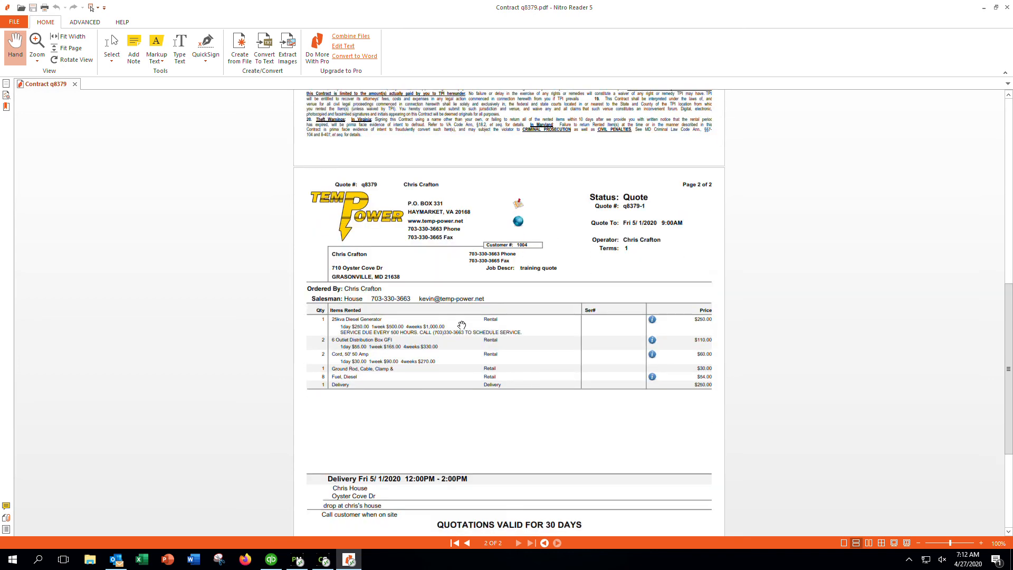
scroll(462, 325, down, 2)
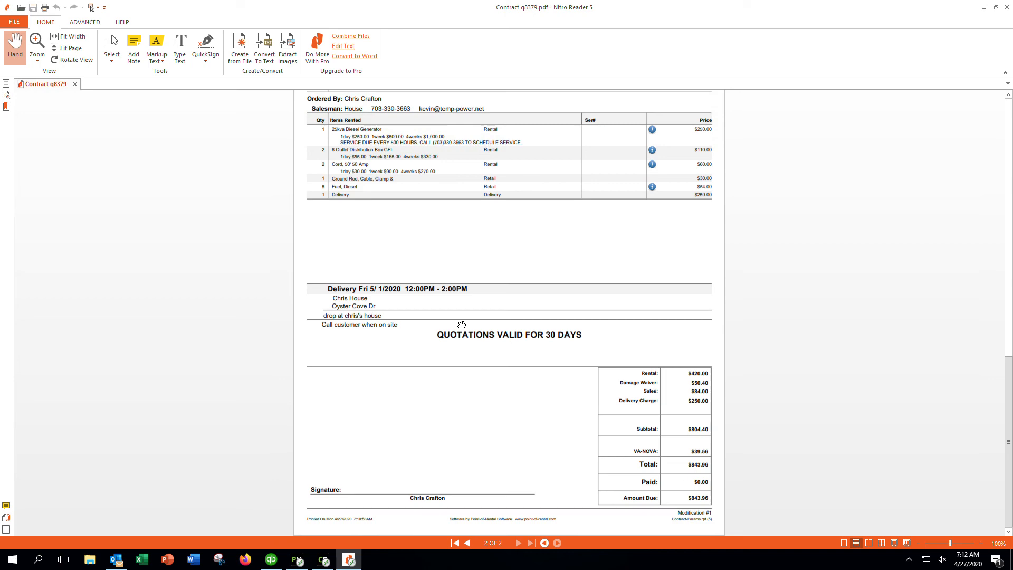
scroll(471, 330, up, 3)
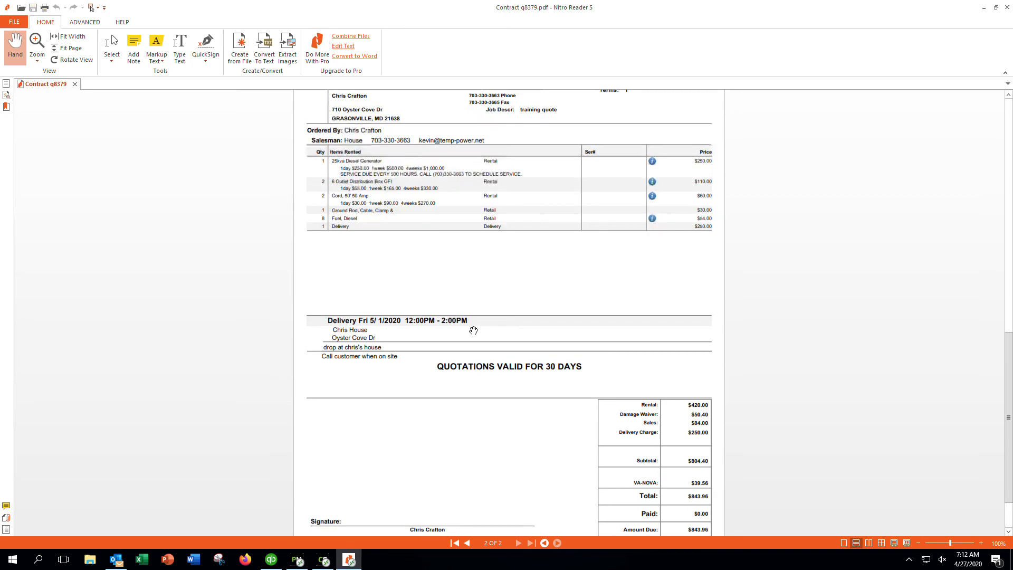
scroll(471, 330, up, 3)
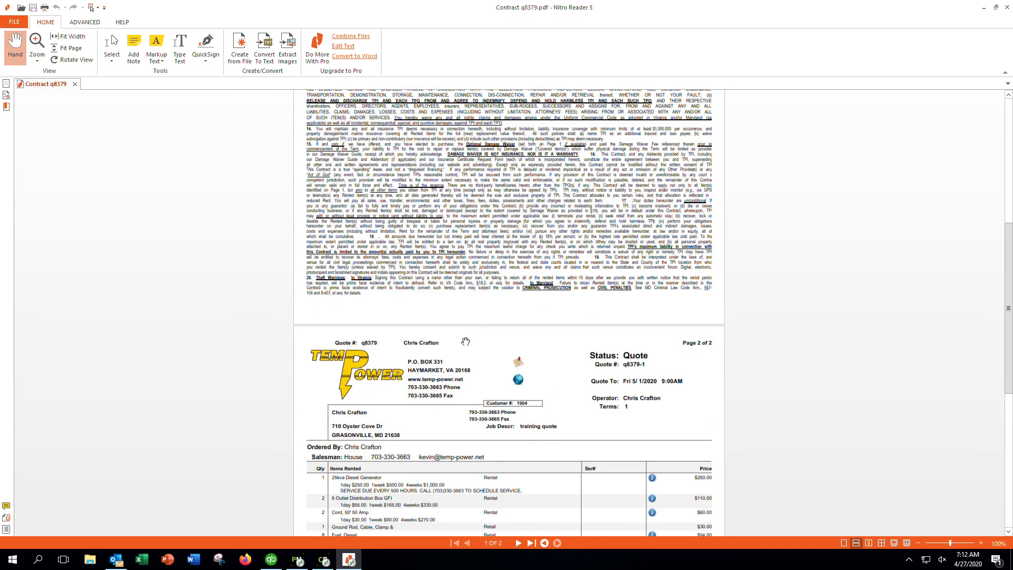